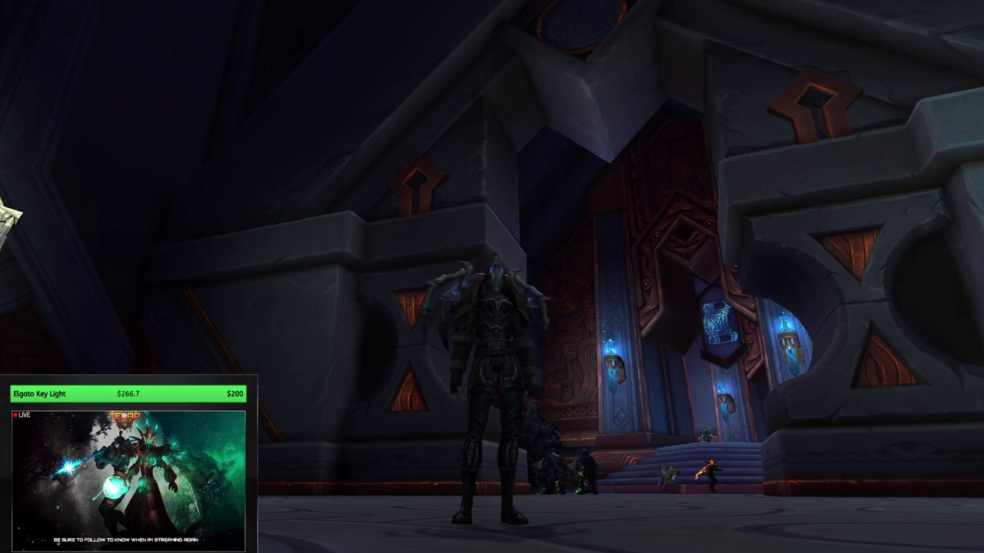
# Show the game interface and examine the Promotionen, Abgesandtenquests and Beute groups under Spielzeugkiste in the All The Things list.
pyautogui.hotkey('alt', 'z')
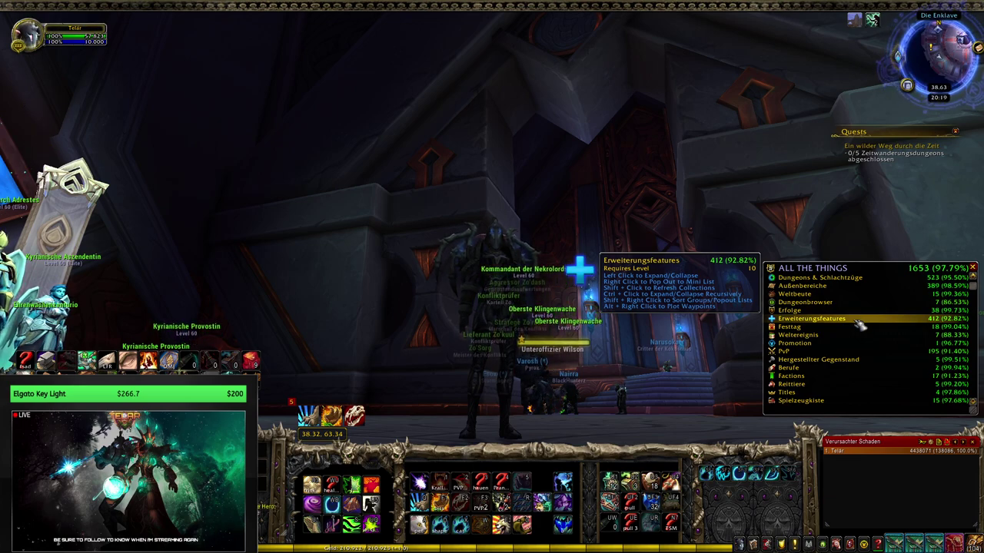
pyautogui.click(864, 401)
pyautogui.scroll(-5, 865, 396)
pyautogui.click(866, 384)
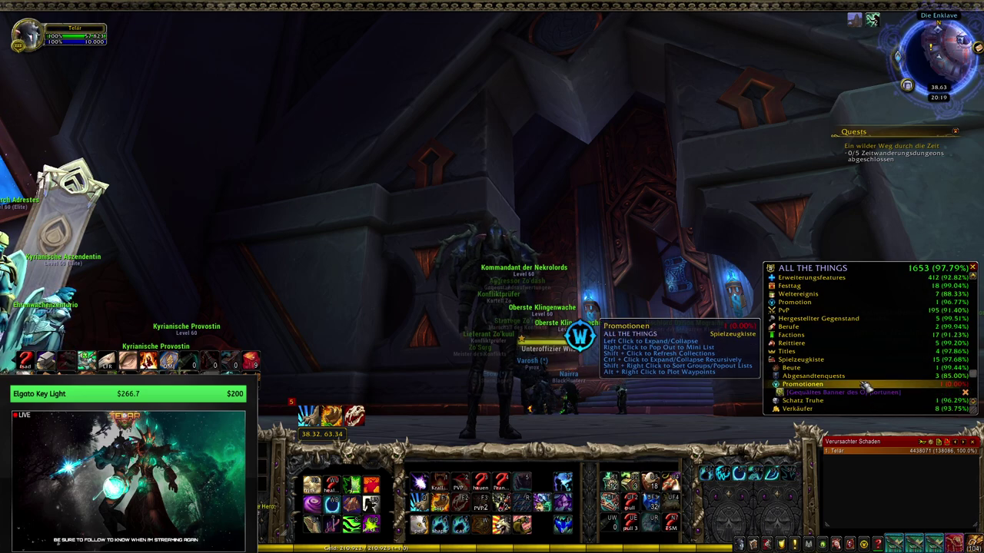
pyautogui.click(866, 385)
pyautogui.click(864, 377)
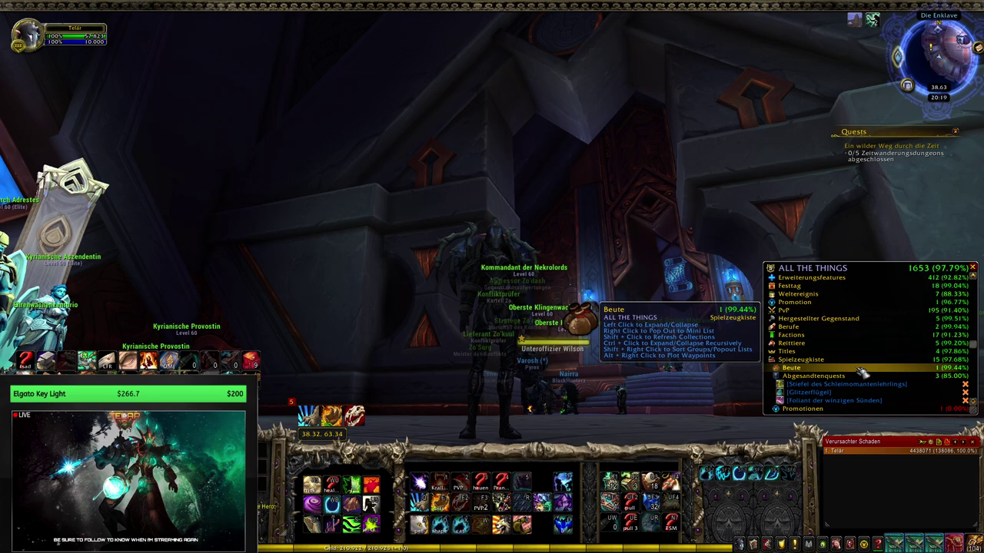
pyautogui.click(803, 408)
pyautogui.scroll(2, 813, 306)
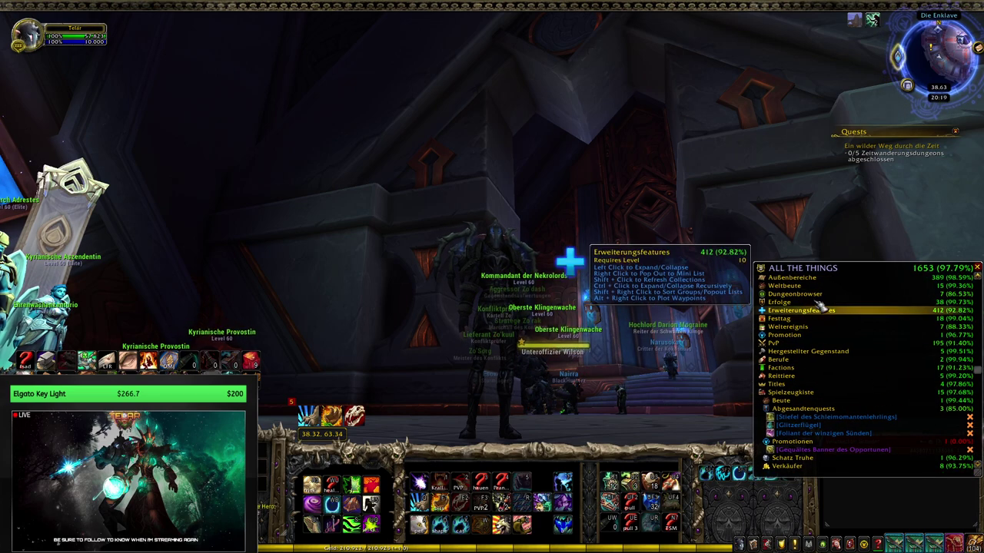
# Reposition the All The Things window higher above the damage meter and collapse its Spielzeugkiste category.
pyautogui.moveTo(803, 275); pyautogui.dragTo(799, 225)
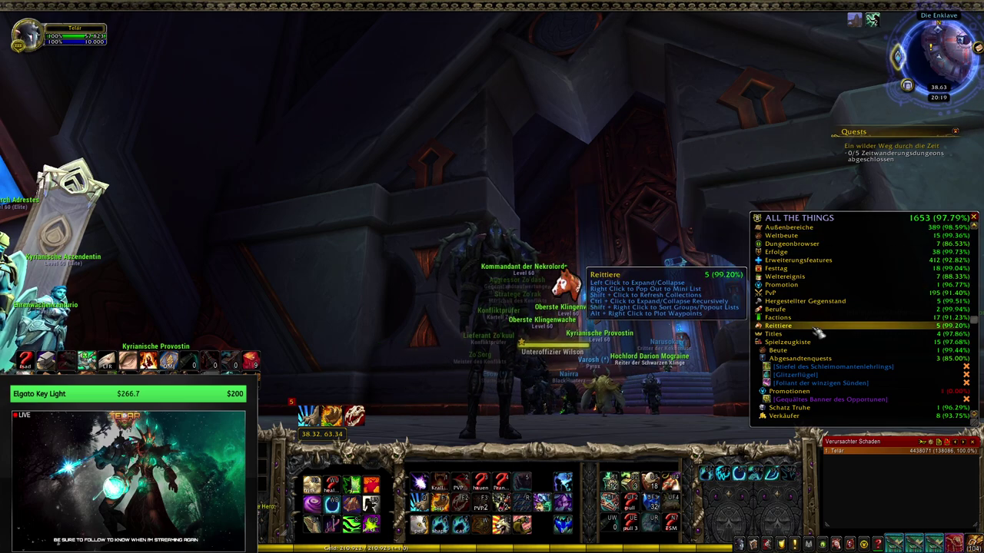
pyautogui.scroll(-1, 819, 332)
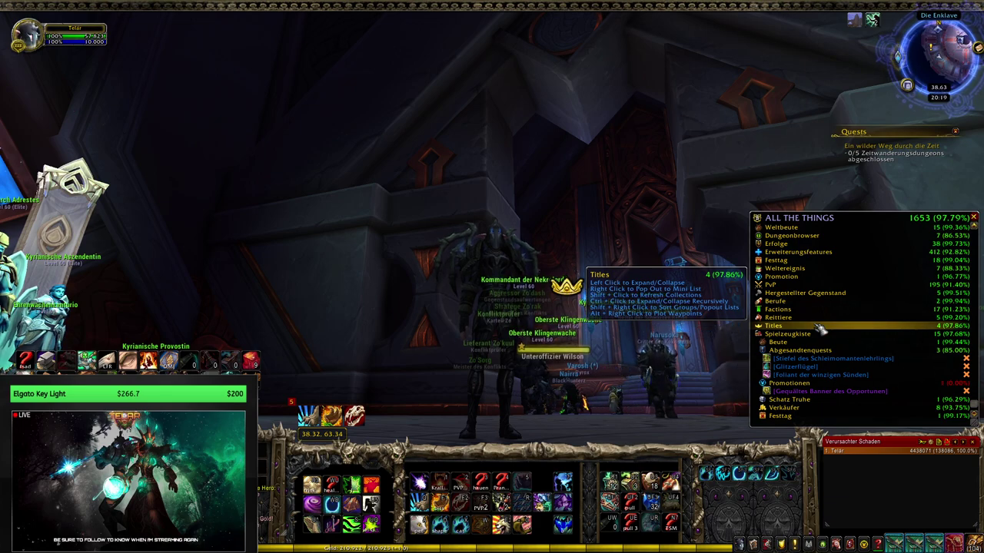
pyautogui.click(804, 333)
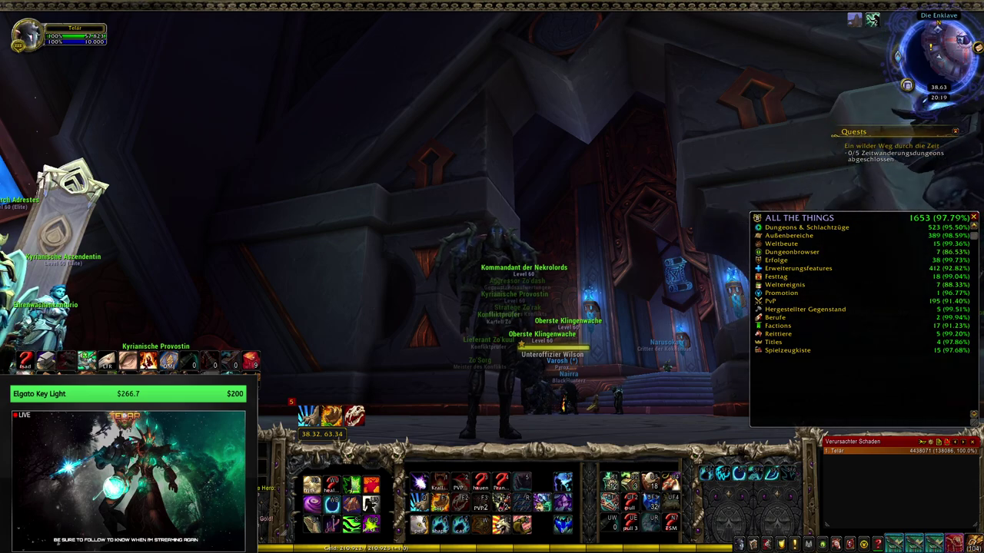
# Switch to the Video liste.ods spreadsheet in OpenOffice Calc and review the All the Things rows and the Abzeichen count beneath them.
pyautogui.hotkey('alt', 'Tab')
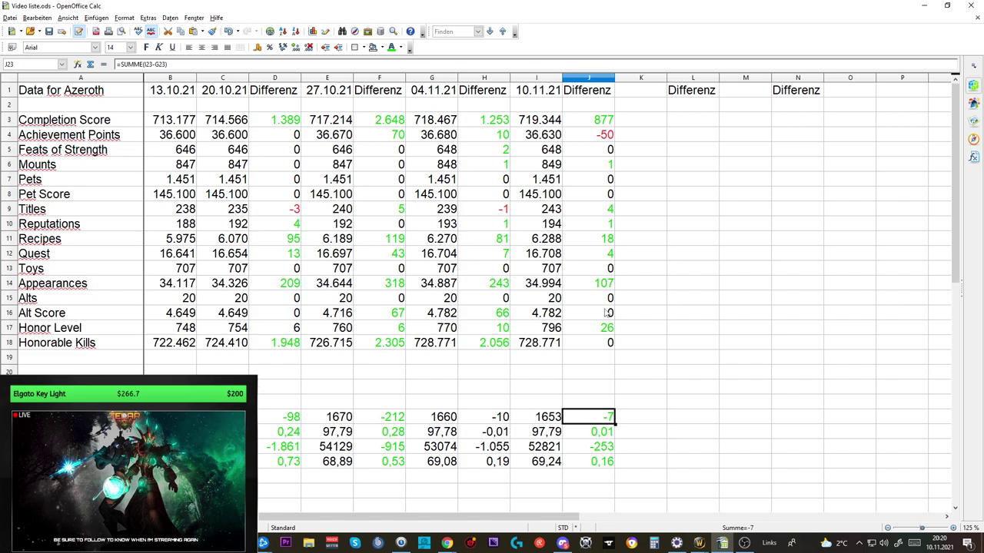
pyautogui.scroll(-12, 652, 334)
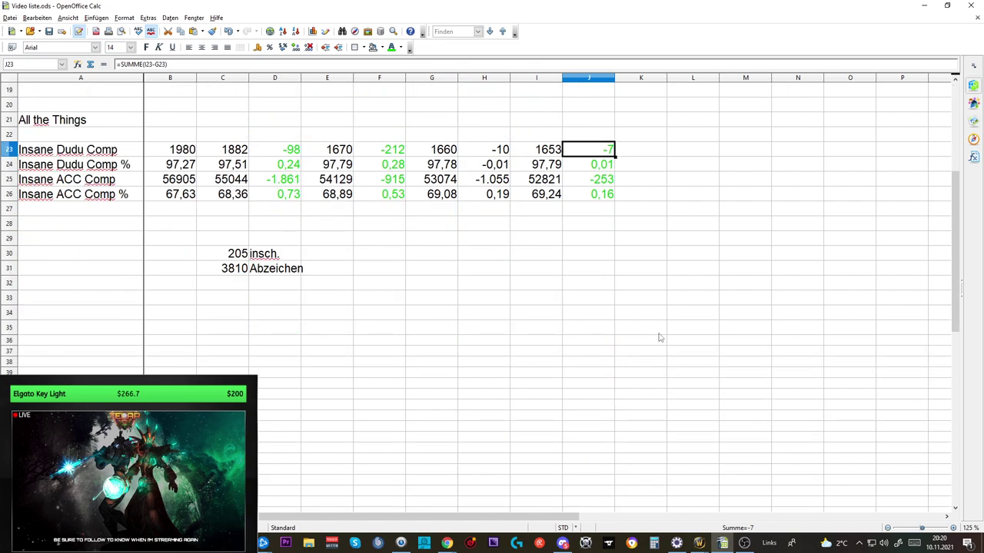
pyautogui.scroll(4, 649, 335)
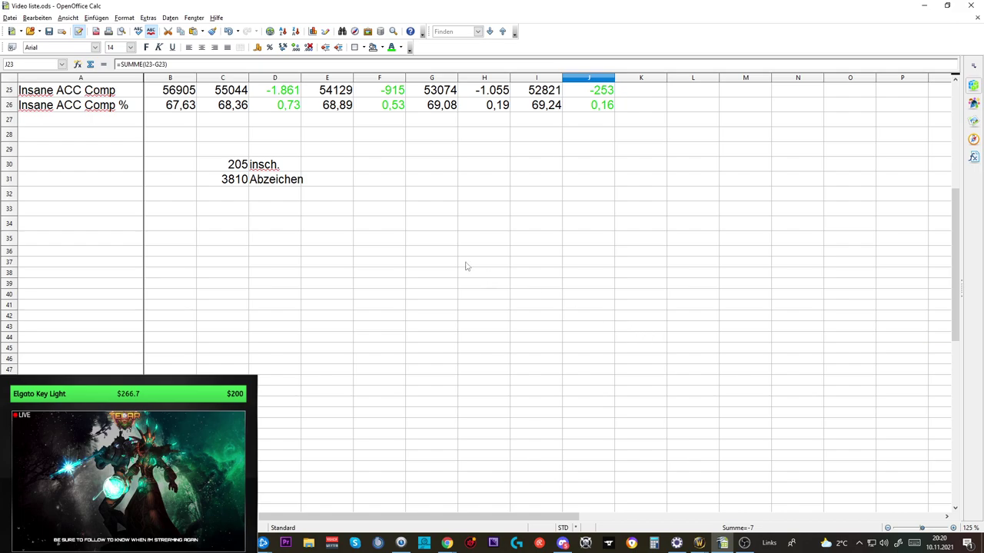
pyautogui.click(230, 181)
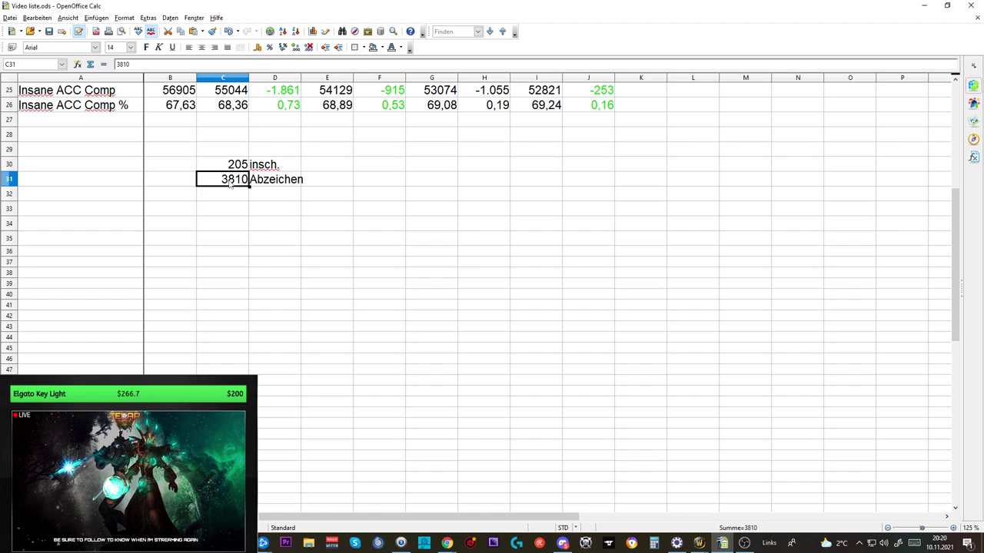
pyautogui.scroll(8, 276, 231)
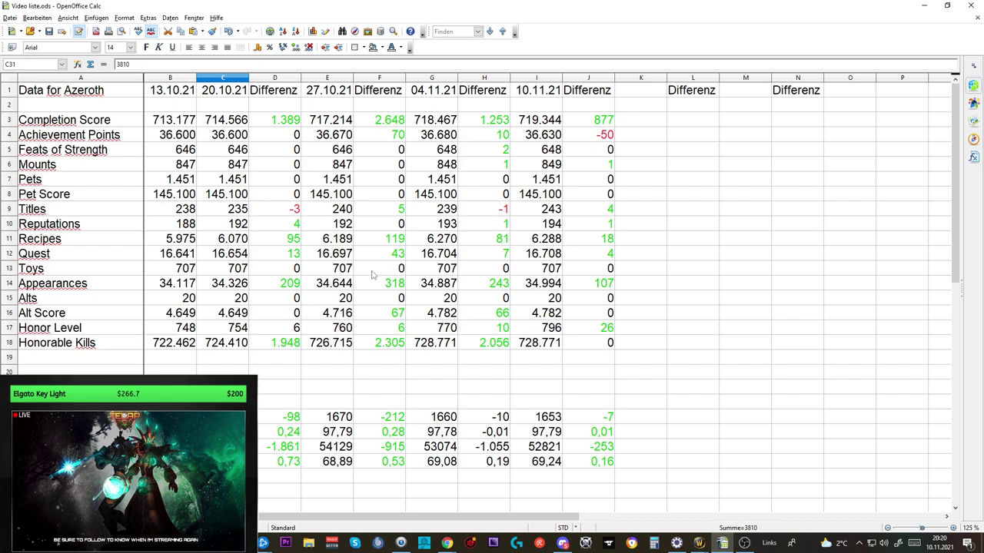
# Review the 10.11.21 Completion Score and the Differenz cells beside it, going row by row down to Titles.
pyautogui.click(560, 121)
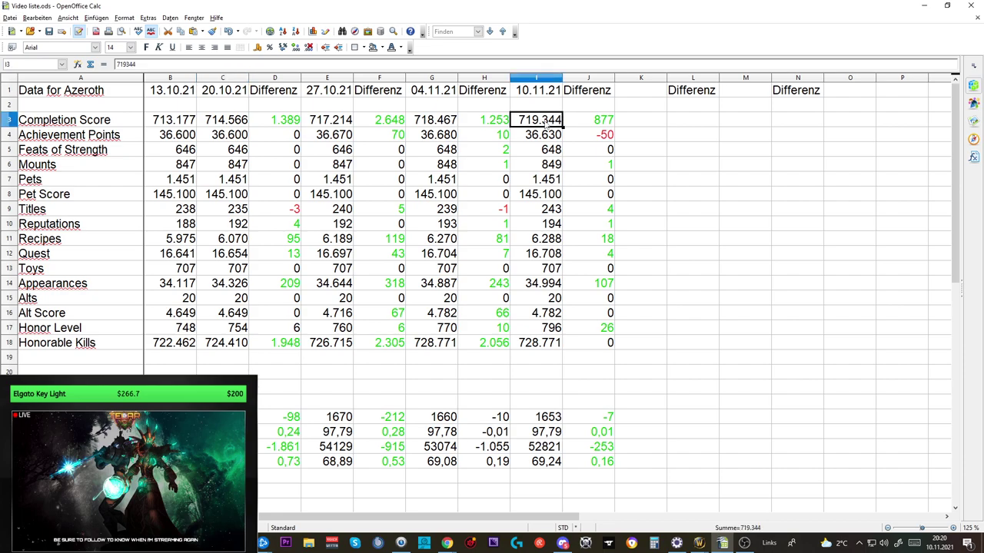
pyautogui.click(606, 125)
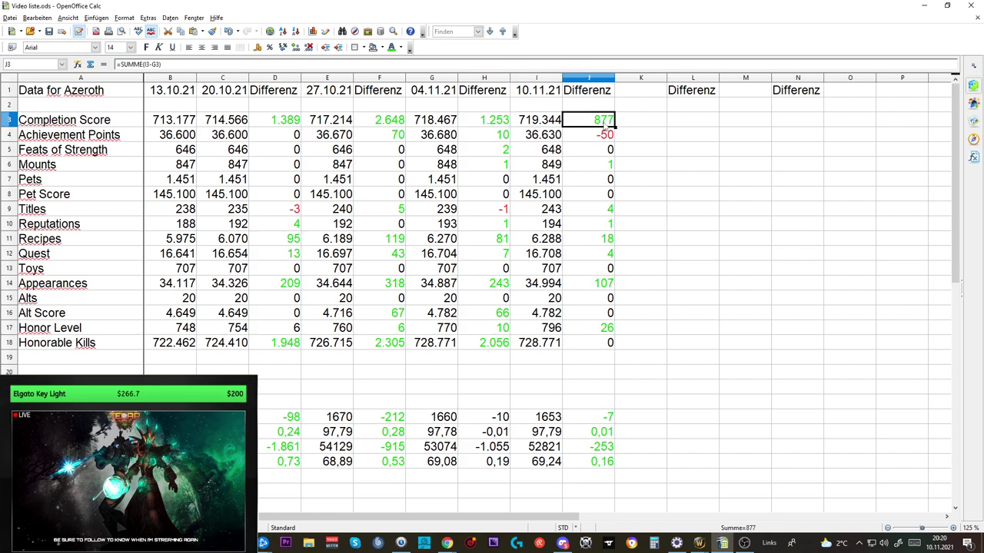
pyautogui.click(604, 141)
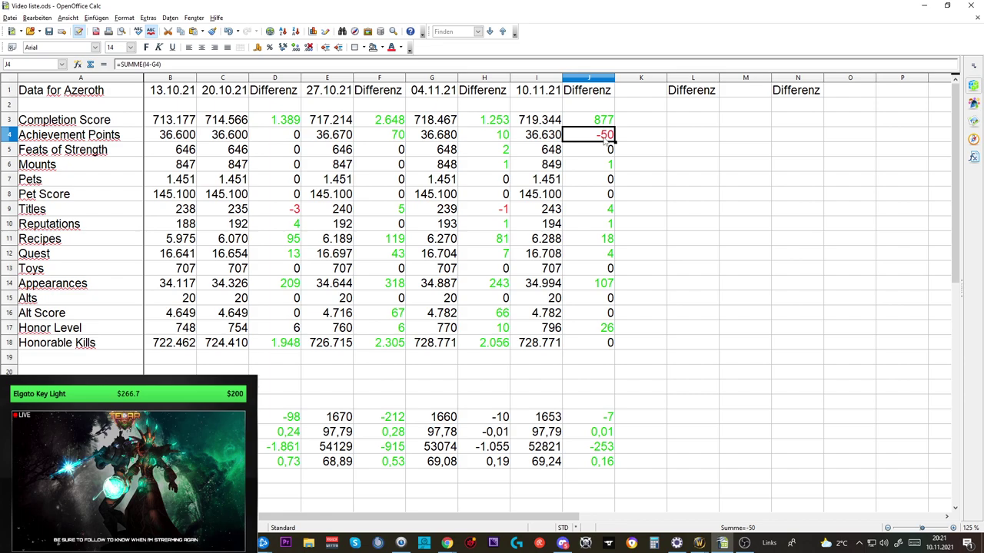
pyautogui.click(614, 156)
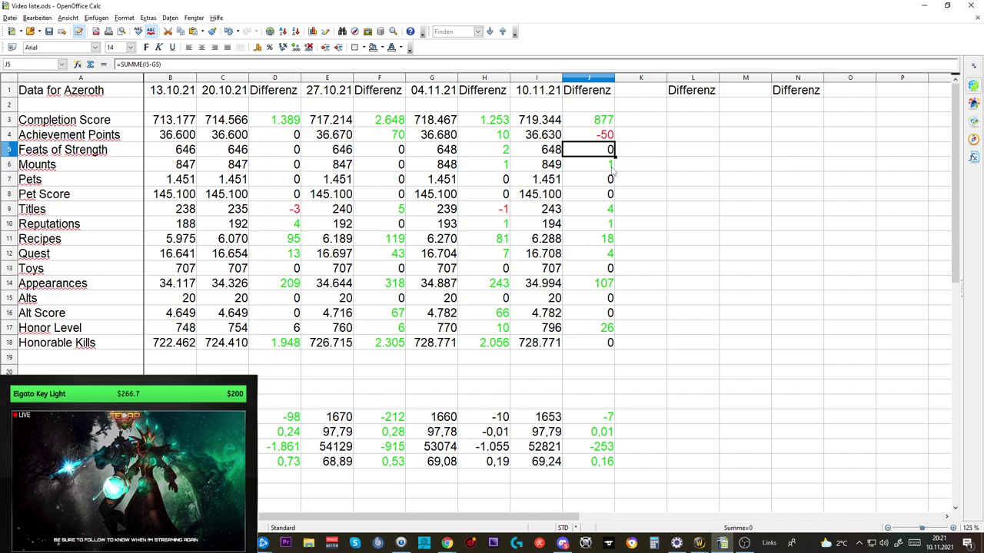
pyautogui.click(613, 169)
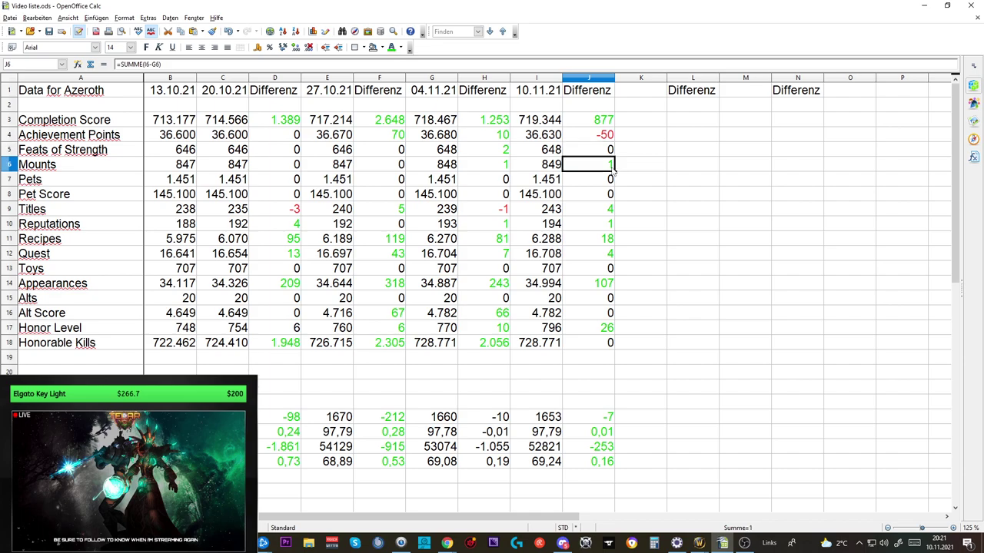
pyautogui.moveTo(610, 183); pyautogui.dragTo(611, 197)
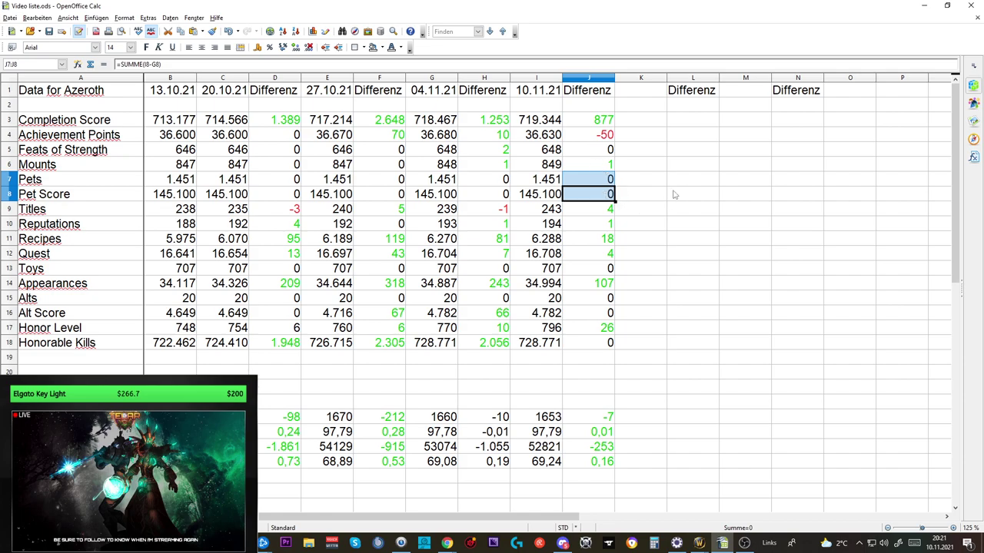
pyautogui.click(602, 213)
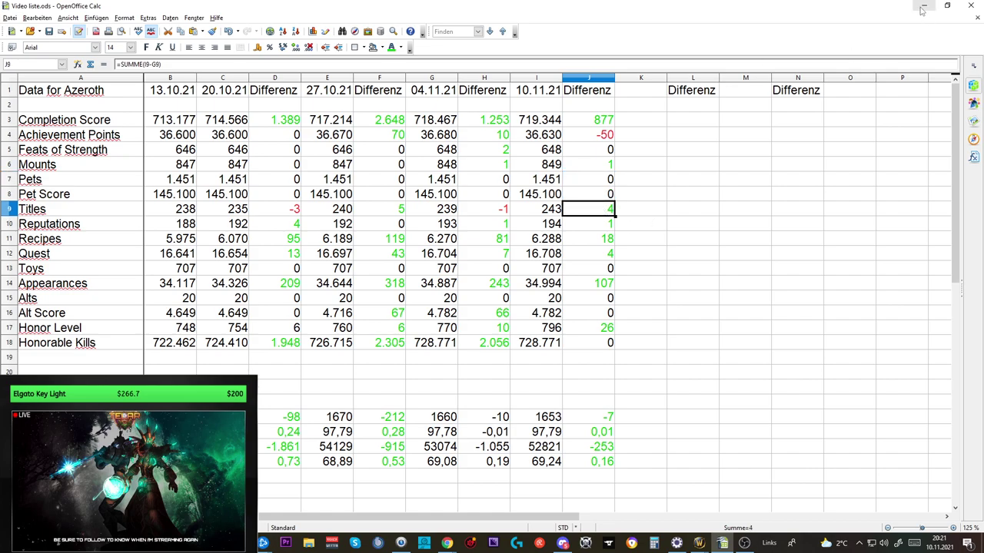
# Switch to World of Warcraft, open the Kyrianer sanctum report, view its Ruhm rewards, and close the Ruhm window.
pyautogui.hotkey('alt', 'Tab')
pyautogui.click(905, 84)
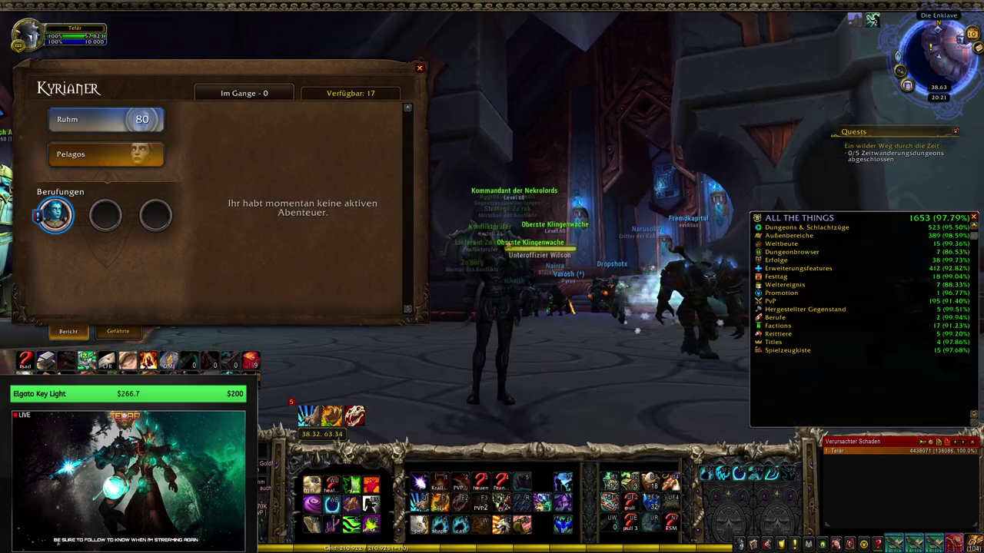
pyautogui.click(135, 131)
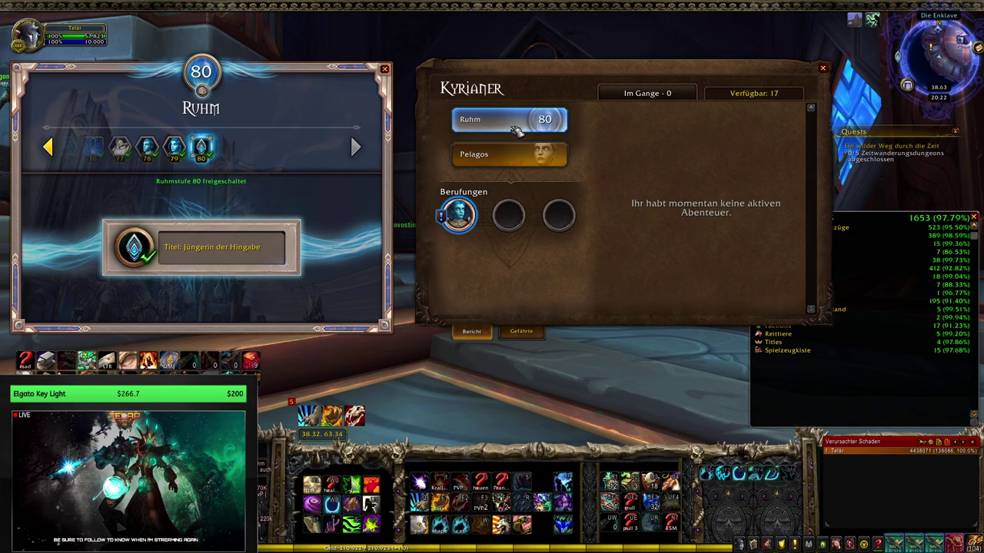
pyautogui.click(385, 69)
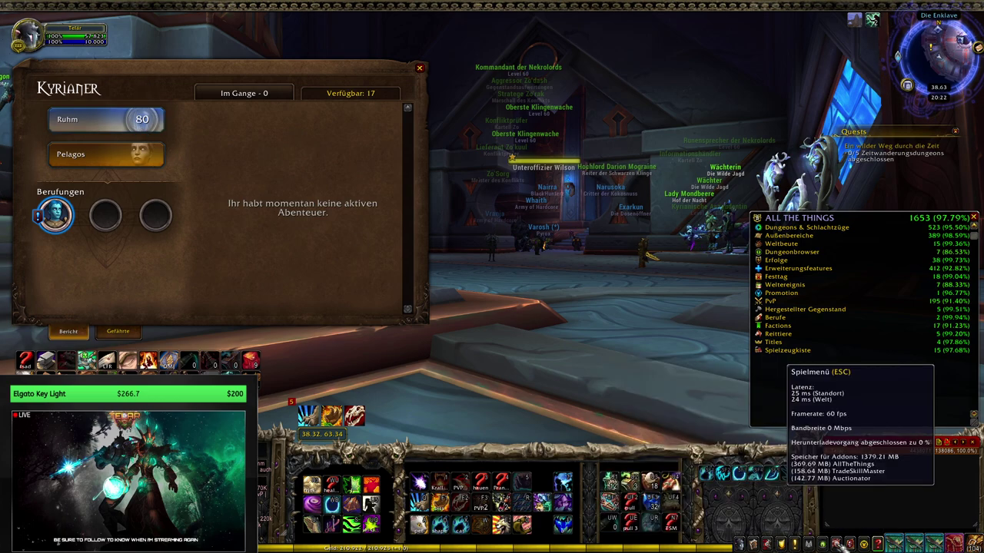
# Open the collections window, go through toys and pets to the Vorlagen sets, and close the Kyrianer report.
pyautogui.hotkey('shift', 'p')
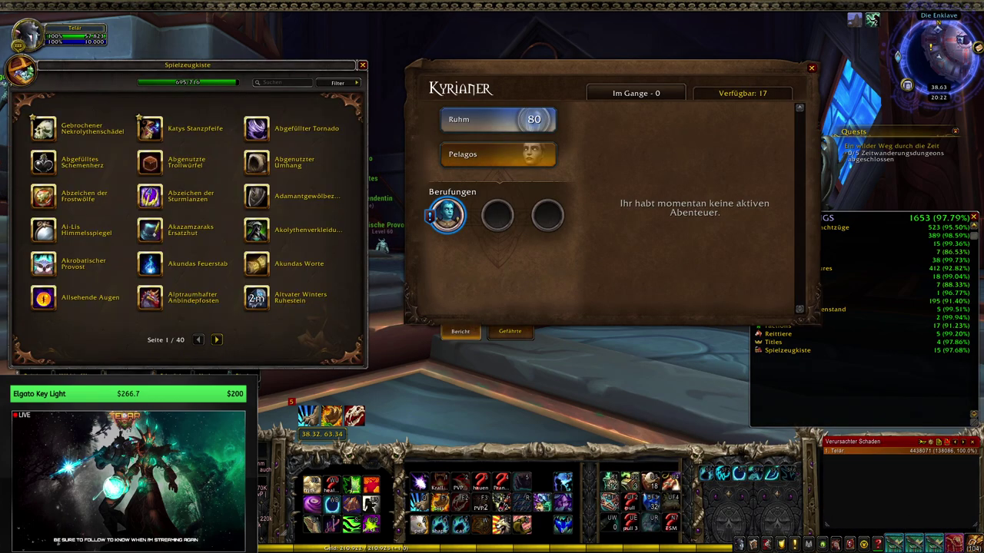
pyautogui.click(77, 374)
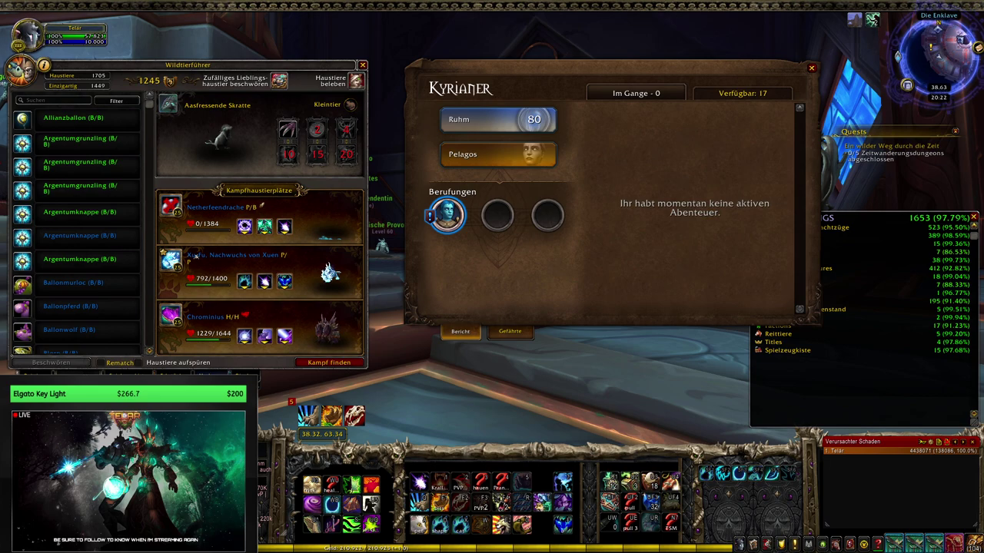
pyautogui.click(209, 374)
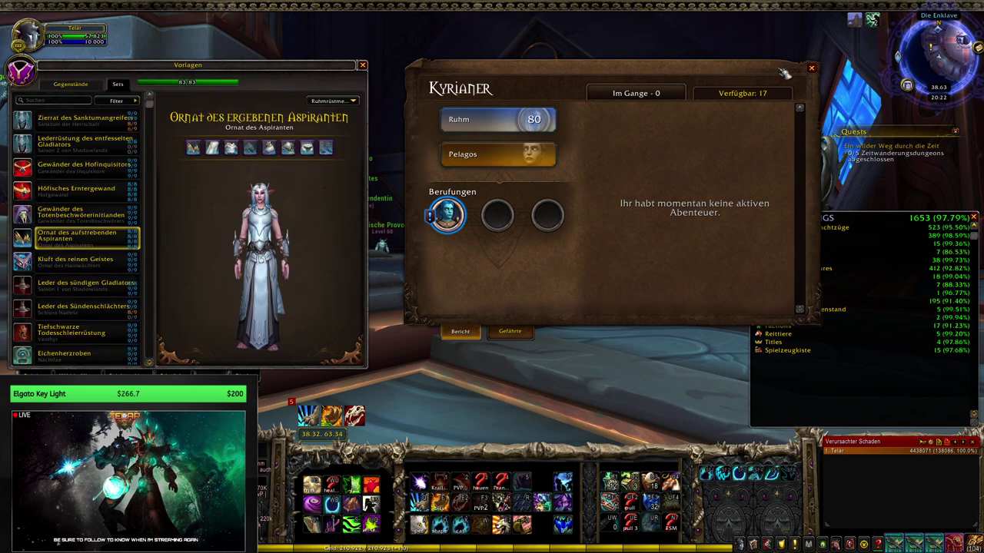
pyautogui.click(811, 67)
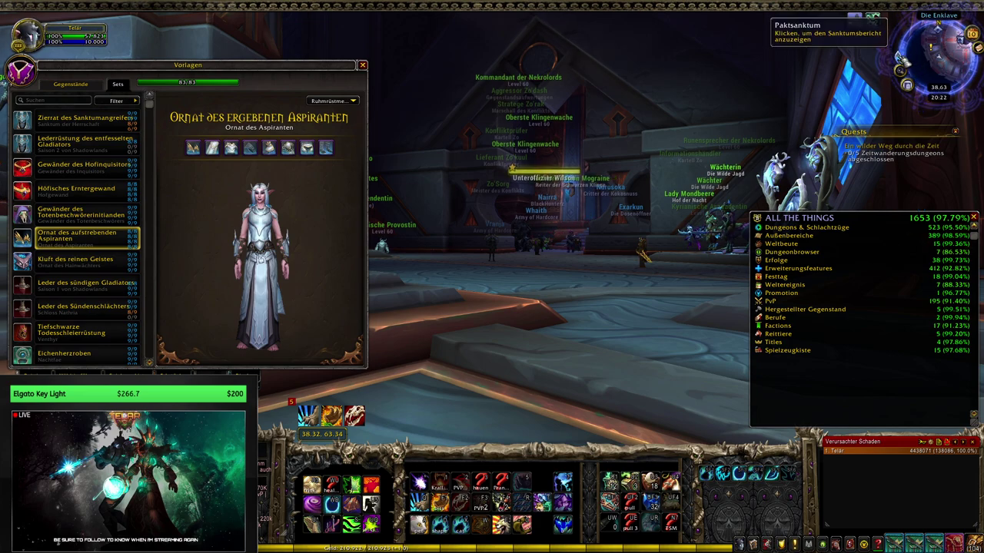
# Preview the covenant appearance sets Höfisches Erntergewand, Gewänder des Totenbeschwörerinitianden, Ornat des aufstrebenden Aspiranten and Kluft des reinen Geistes.
pyautogui.click(77, 190)
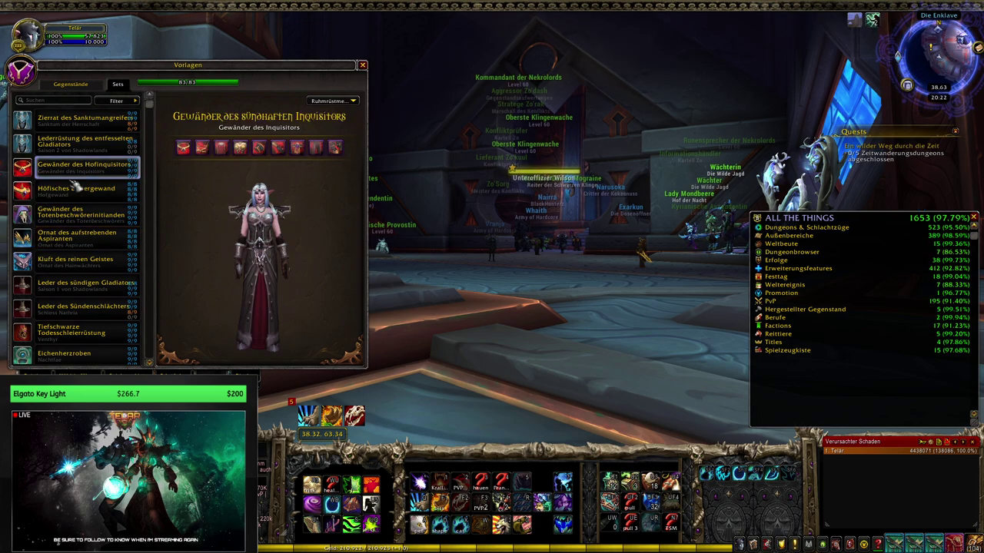
pyautogui.press('d')
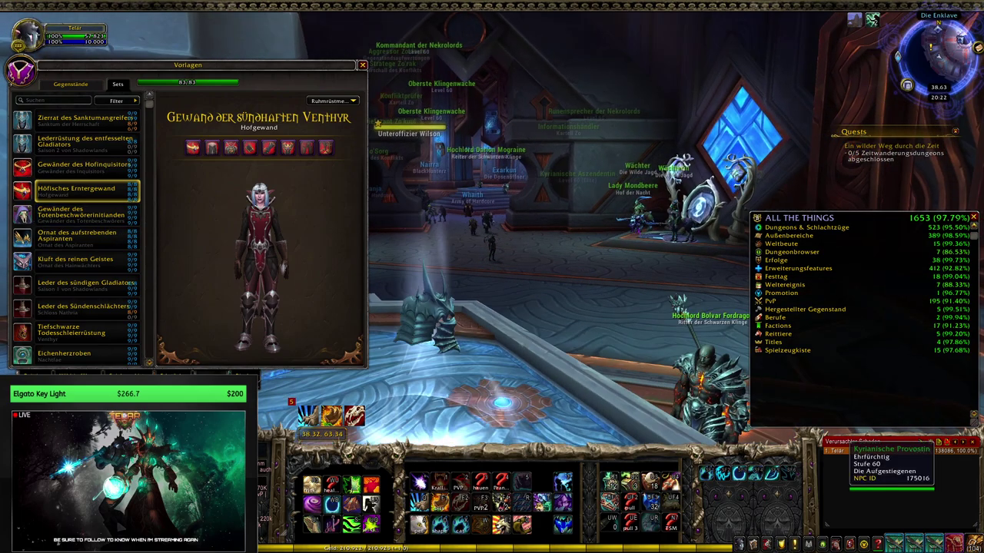
pyautogui.press('a')
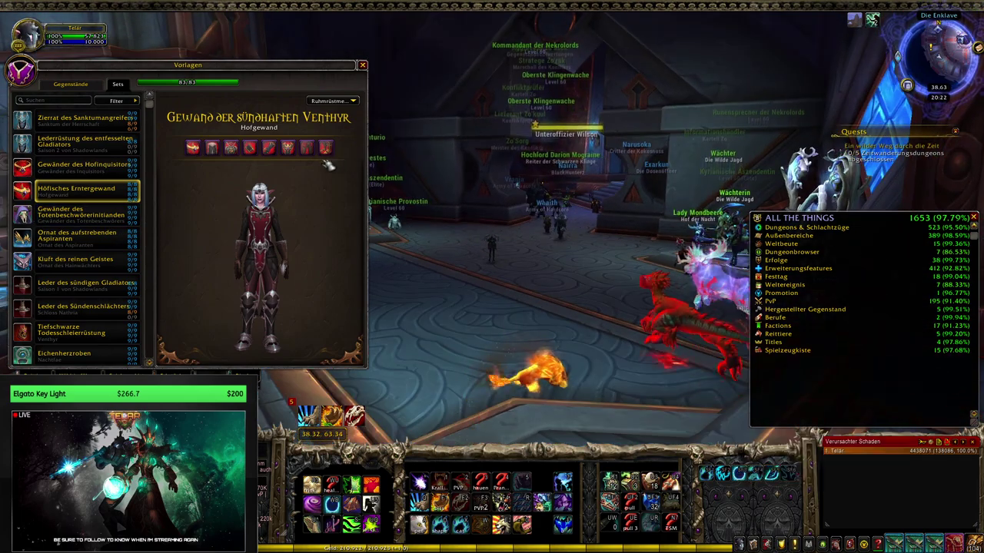
pyautogui.click(129, 174)
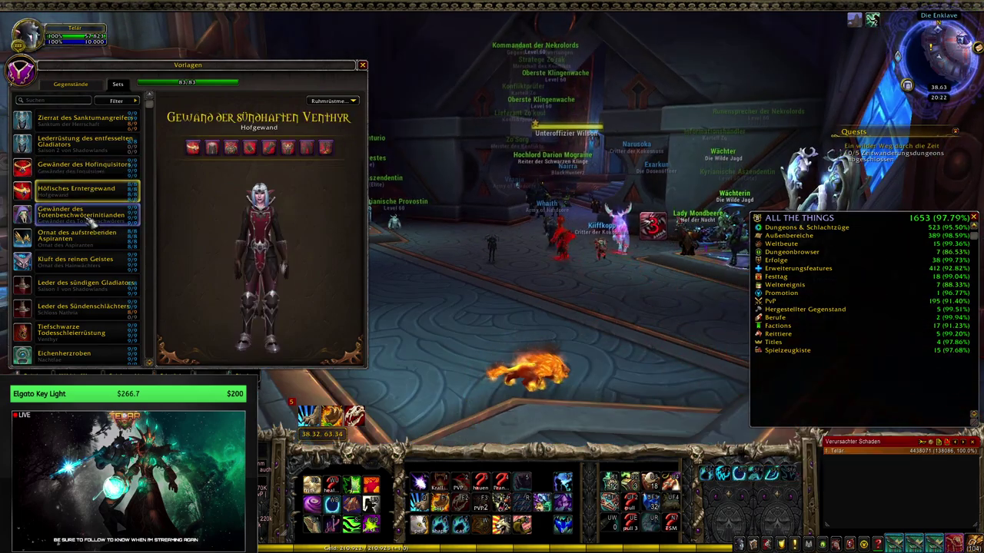
pyautogui.click(90, 216)
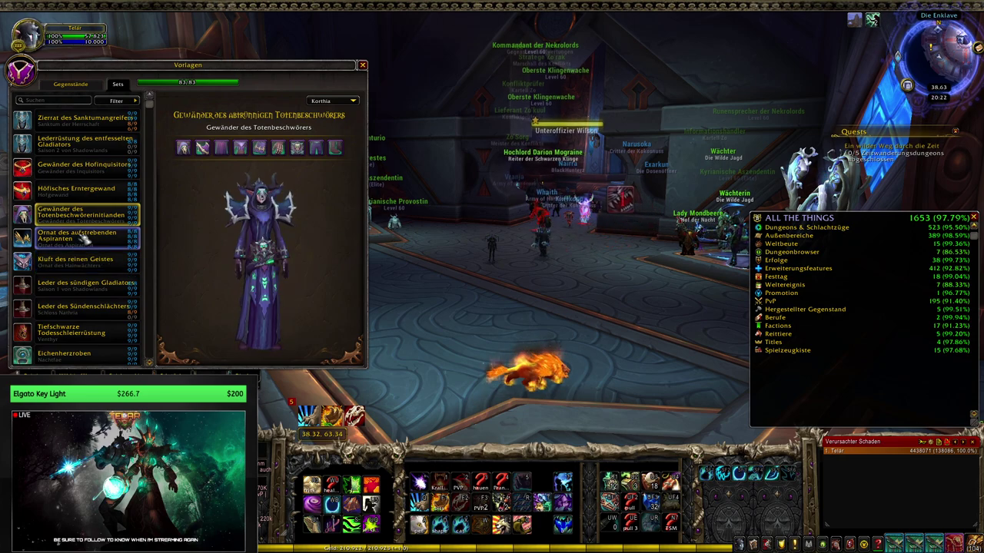
pyautogui.click(81, 236)
pyautogui.click(75, 259)
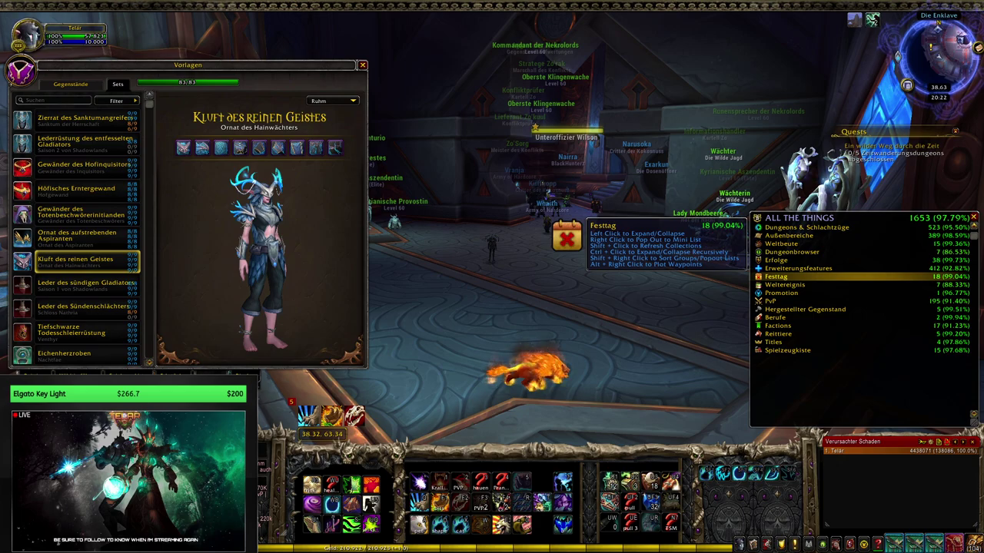
# Glance at the Data for Azeroth account rankings in Chrome, then return to the Calc spreadsheet and select the latest Reputations Differenz cell.
pyautogui.hotkey('alt', 'Tab')
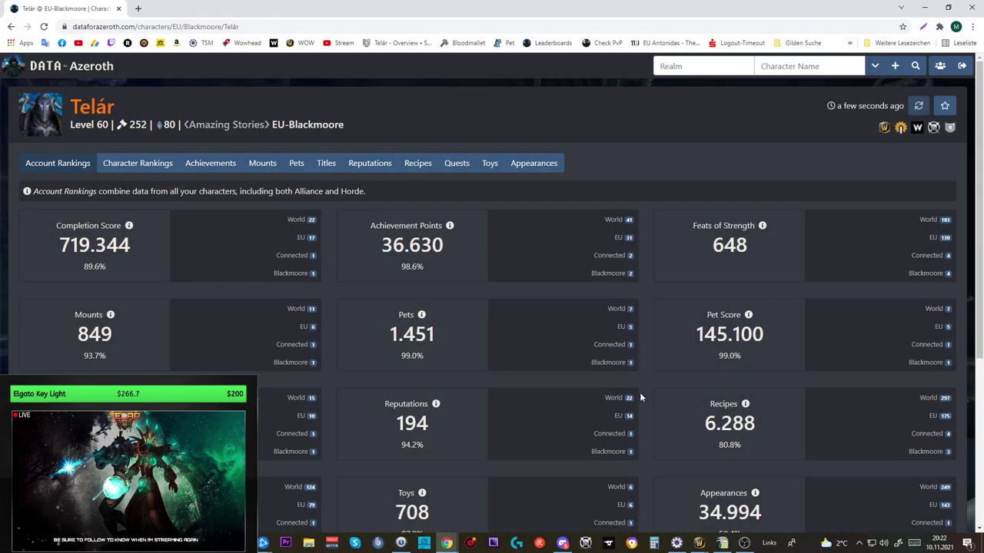
pyautogui.hotkey('alt', 'Tab')
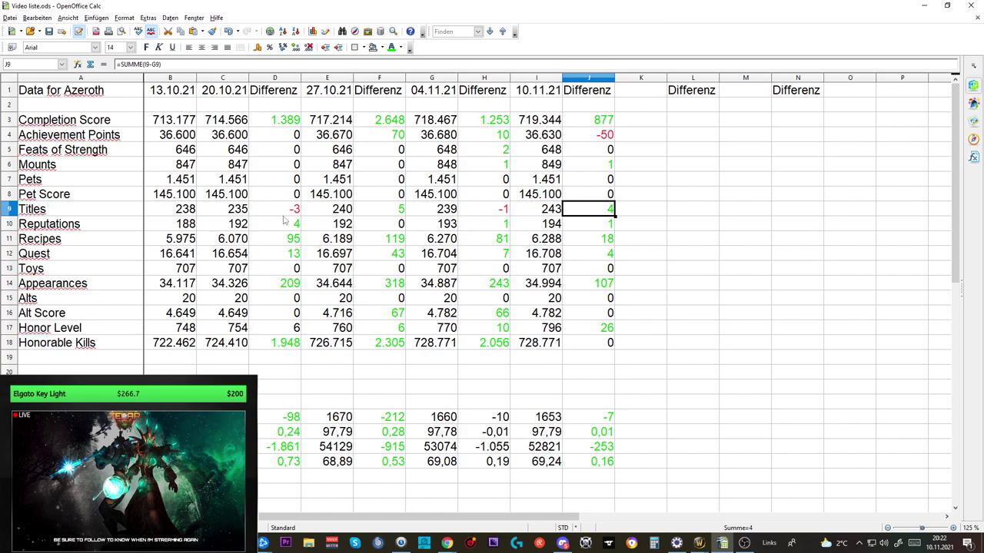
pyautogui.click(605, 228)
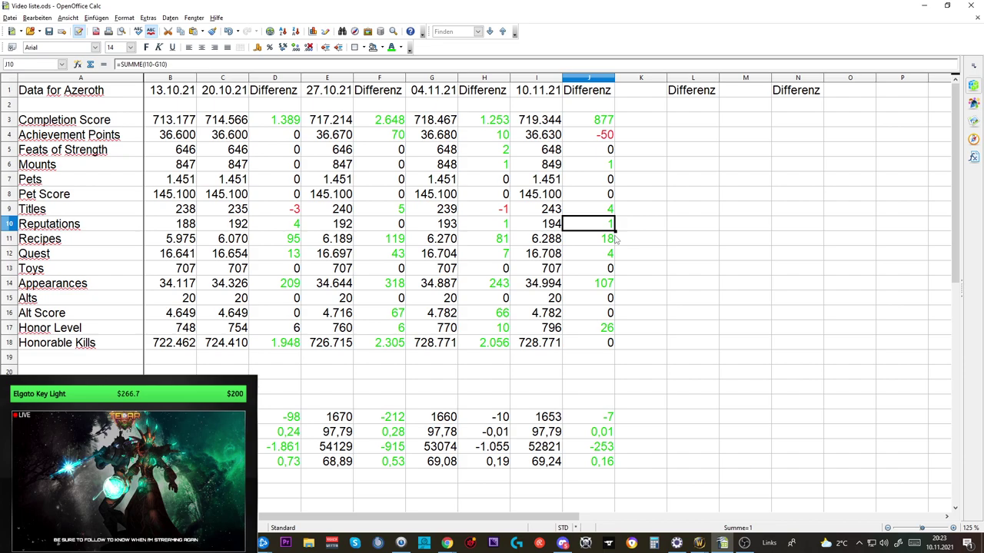
# Go through the latest Differenz cells for Recipes, Quest, Toys, Appearances, Alts, Alt Score and Honor Level.
pyautogui.click(611, 241)
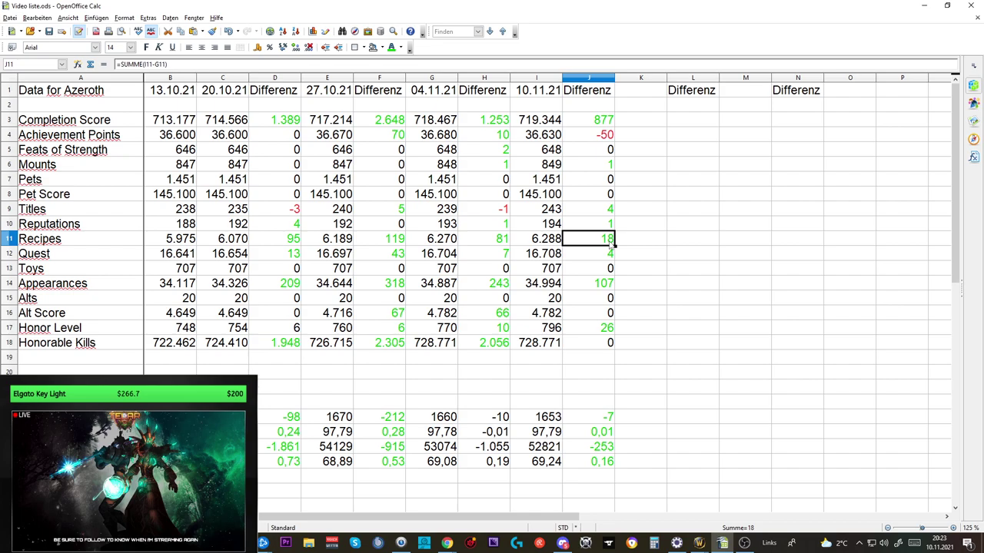
pyautogui.click(608, 256)
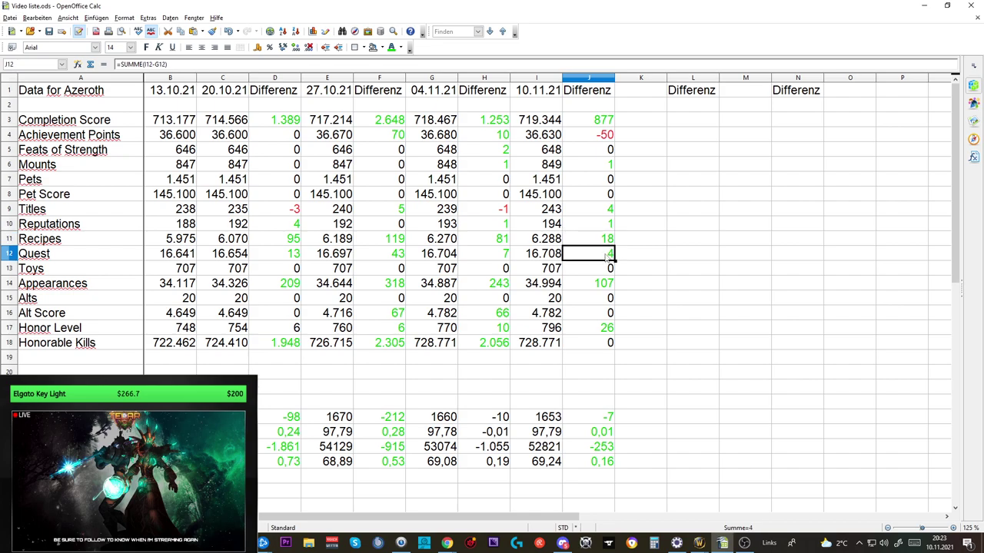
pyautogui.click(608, 271)
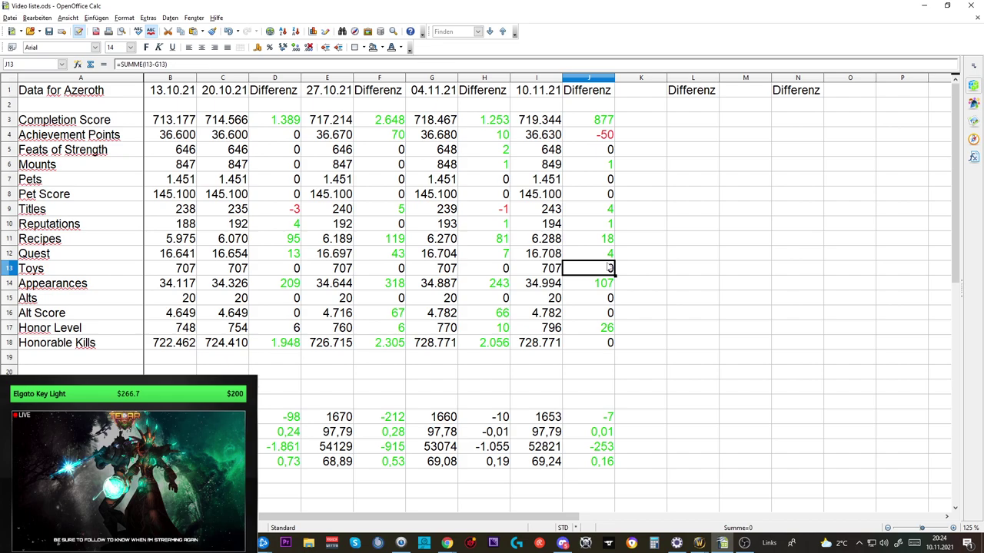
pyautogui.click(608, 295)
pyautogui.click(607, 283)
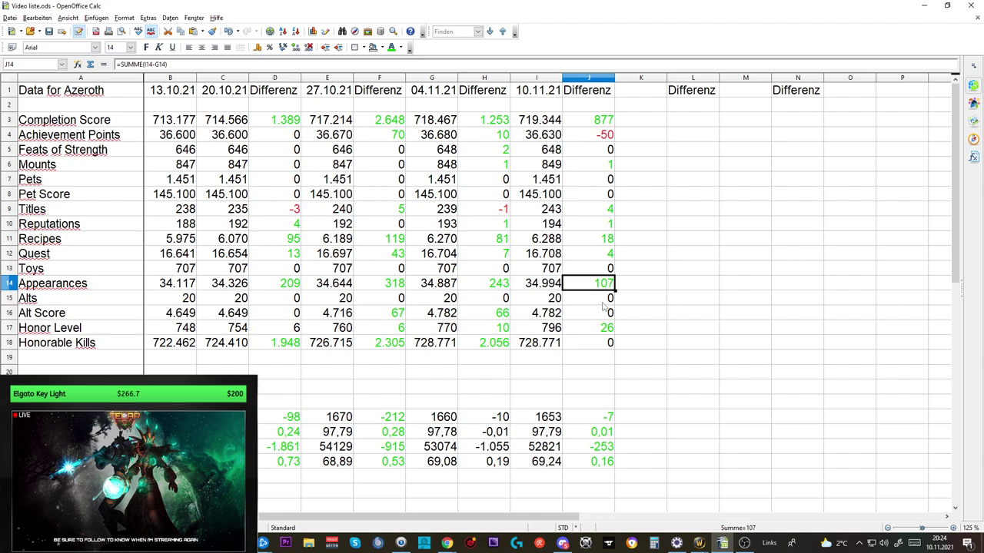
pyautogui.moveTo(605, 302); pyautogui.dragTo(613, 315)
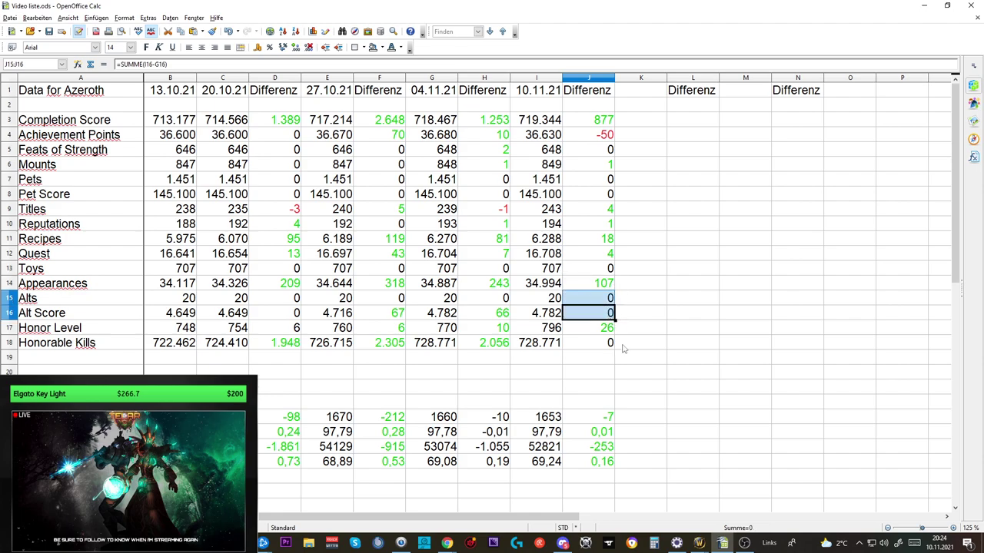
pyautogui.click(606, 332)
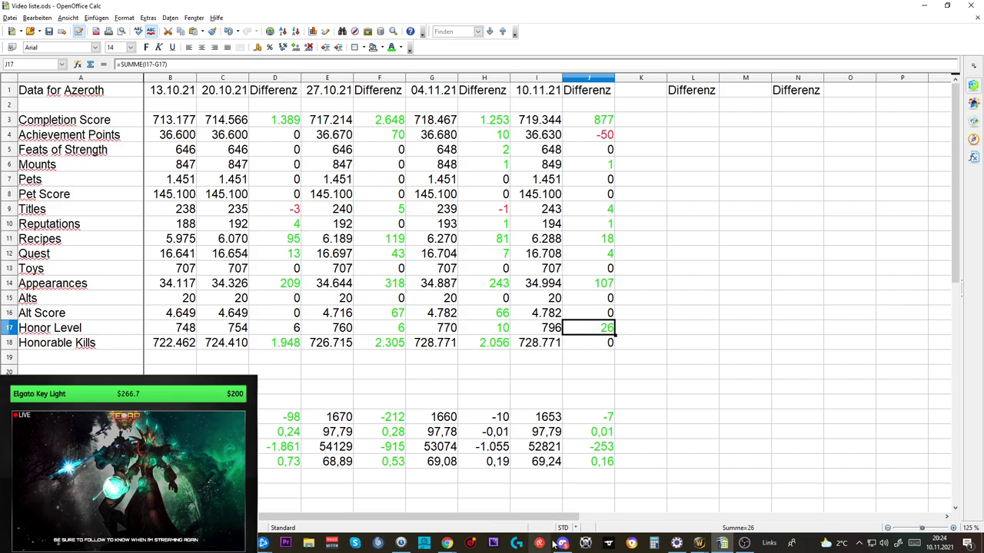
# Calculate 26 × 8800 in the calculator for the Honor Level gain, and return to the Calc spreadsheet.
pyautogui.click(653, 544)
pyautogui.moveTo(703, 151); pyautogui.dragTo(816, 157)
pyautogui.write('26*8800')
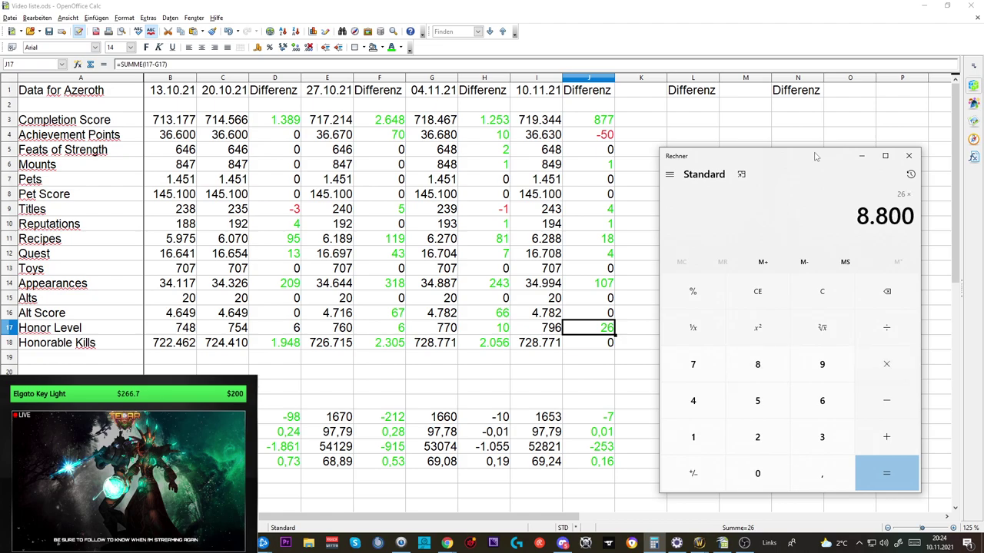
pyautogui.press('Return')
pyautogui.click(644, 271)
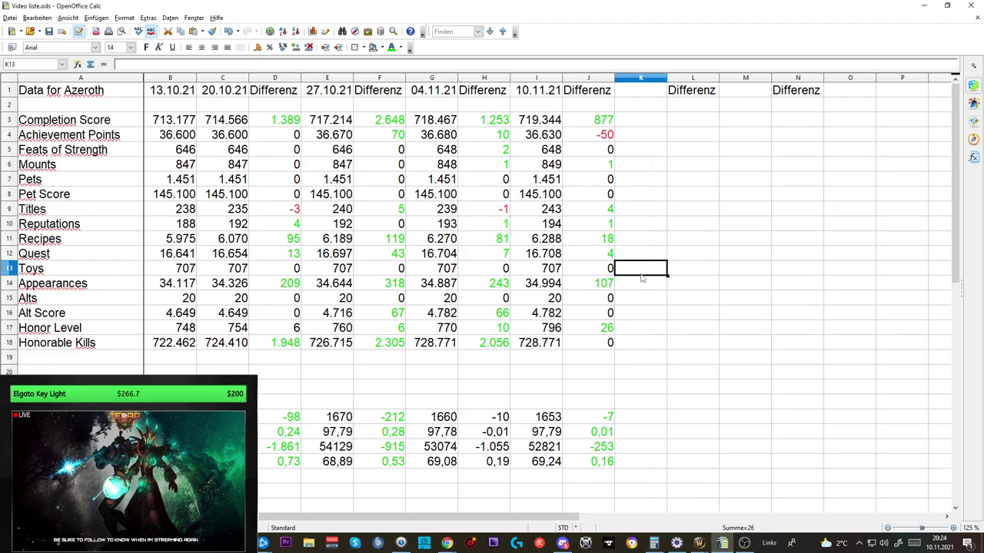
# Go through the latest All the Things differences from Insane Dudu Comp to Insane ACC Comp %, and select the Abzeichen count.
pyautogui.scroll(-3, 680, 283)
pyautogui.click(544, 289)
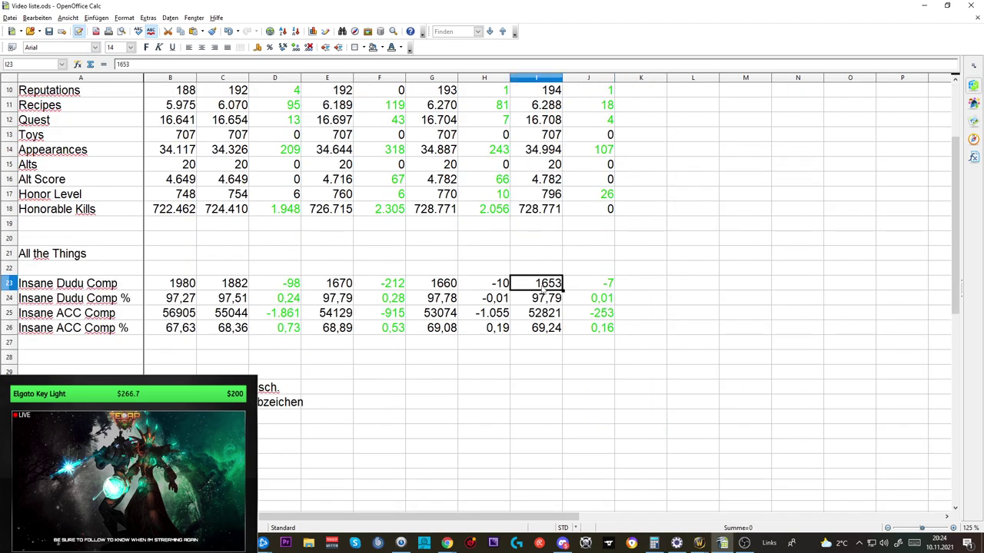
pyautogui.scroll(-1, 403, 298)
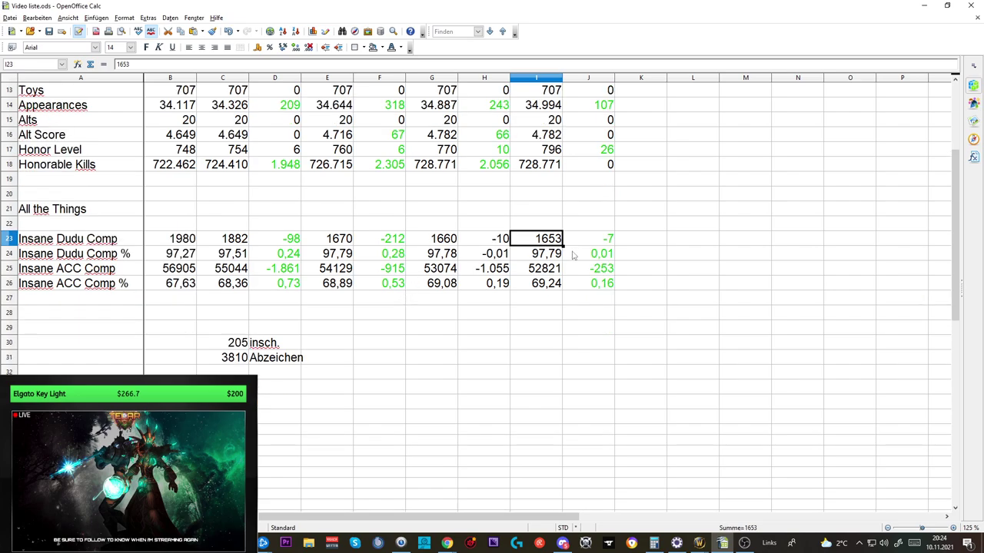
pyautogui.click(597, 241)
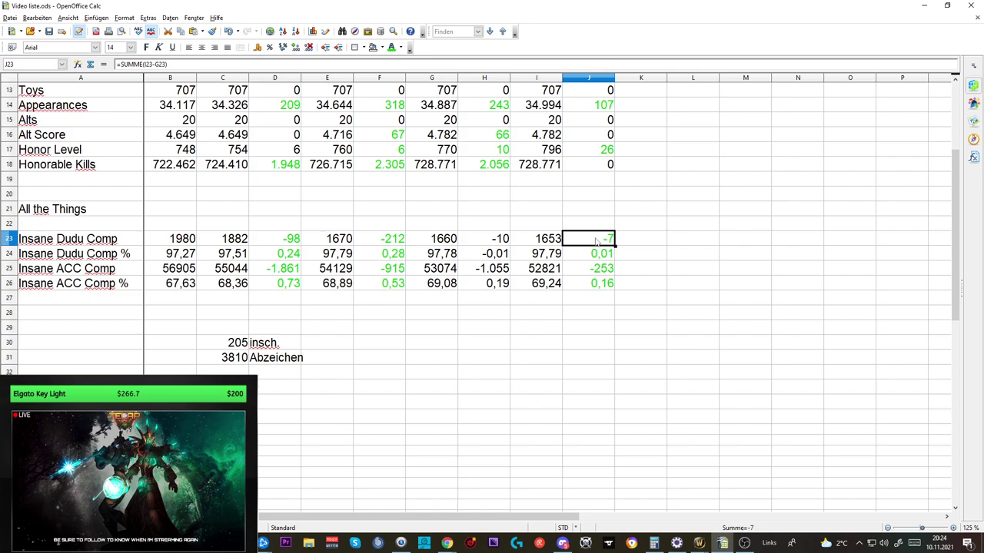
pyautogui.click(603, 254)
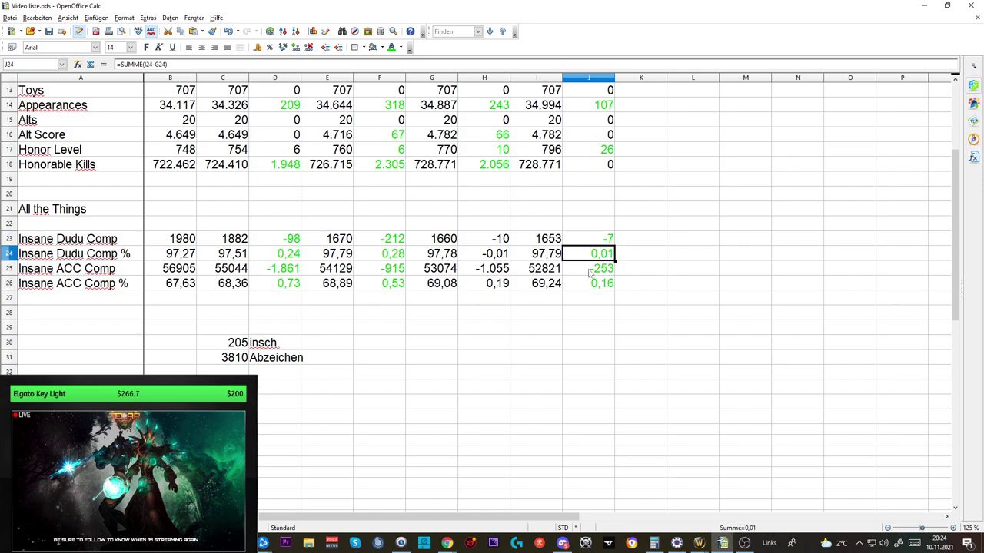
pyautogui.click(590, 274)
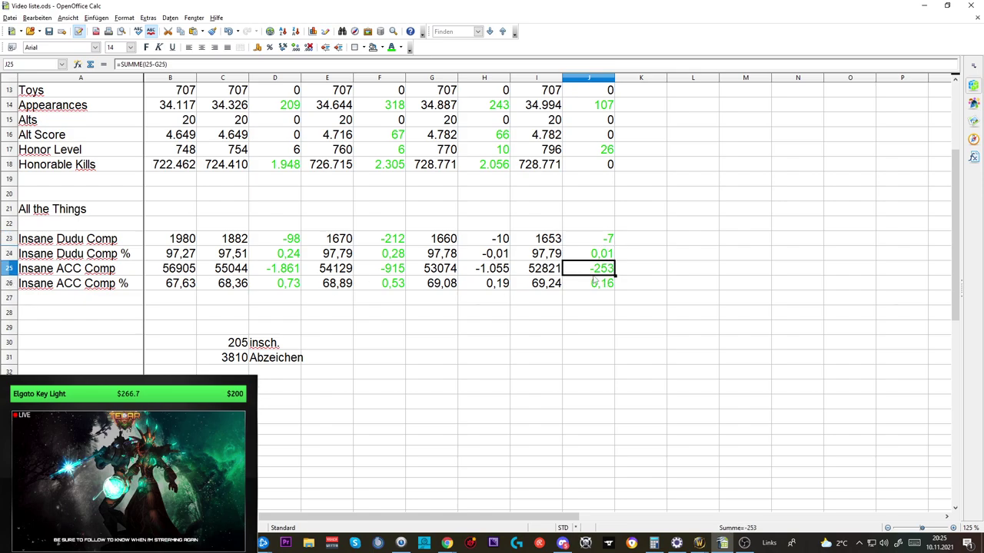
pyautogui.click(604, 289)
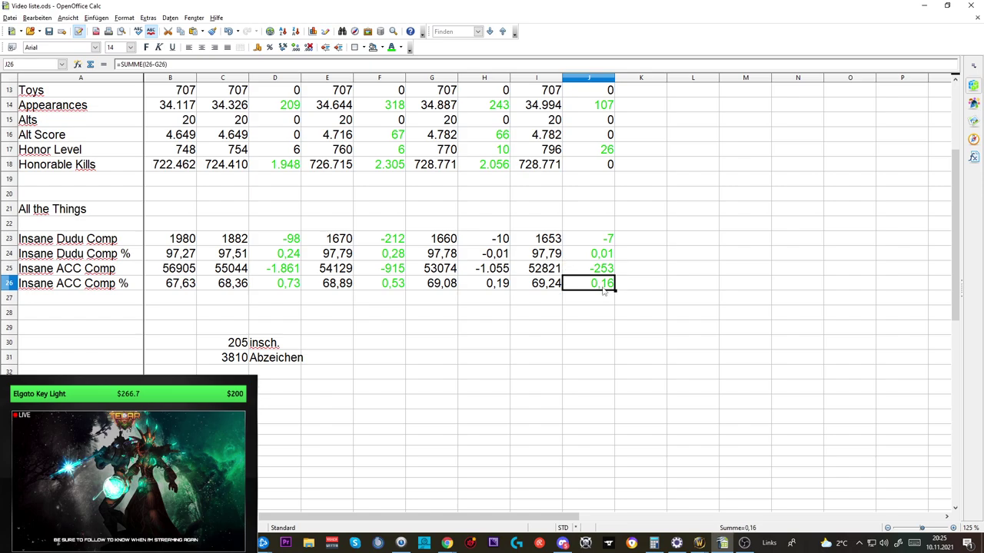
pyautogui.scroll(-3, 604, 289)
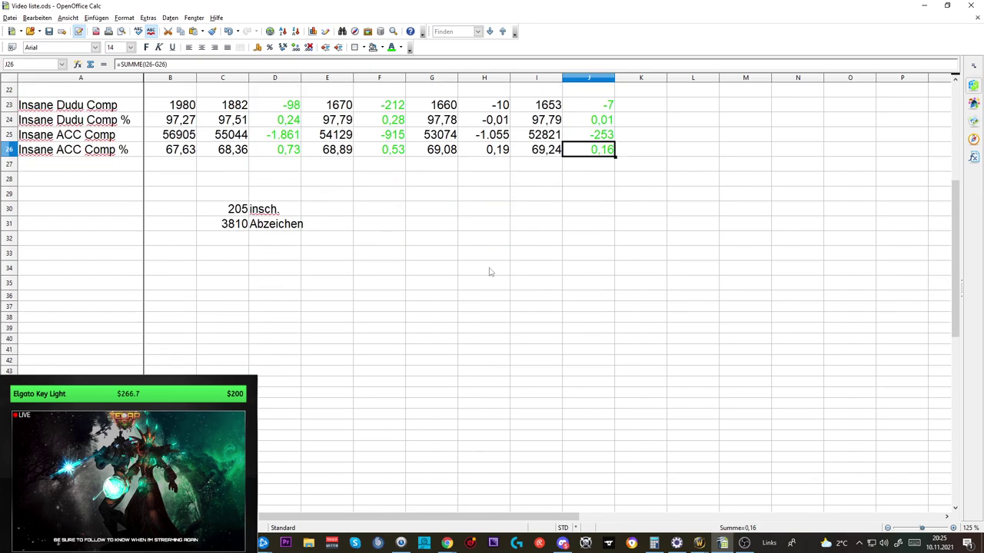
pyautogui.click(242, 227)
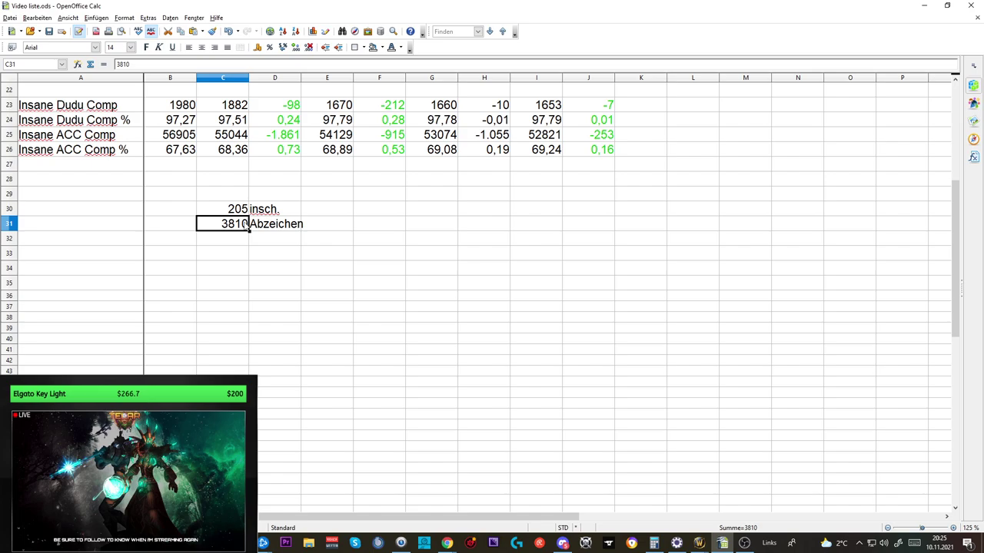
# Switch to World of Warcraft, minimise the calculator, and look up the Ehrenabzeichen in the inventory and the bank.
pyautogui.click(924, 5)
pyautogui.click(933, 7)
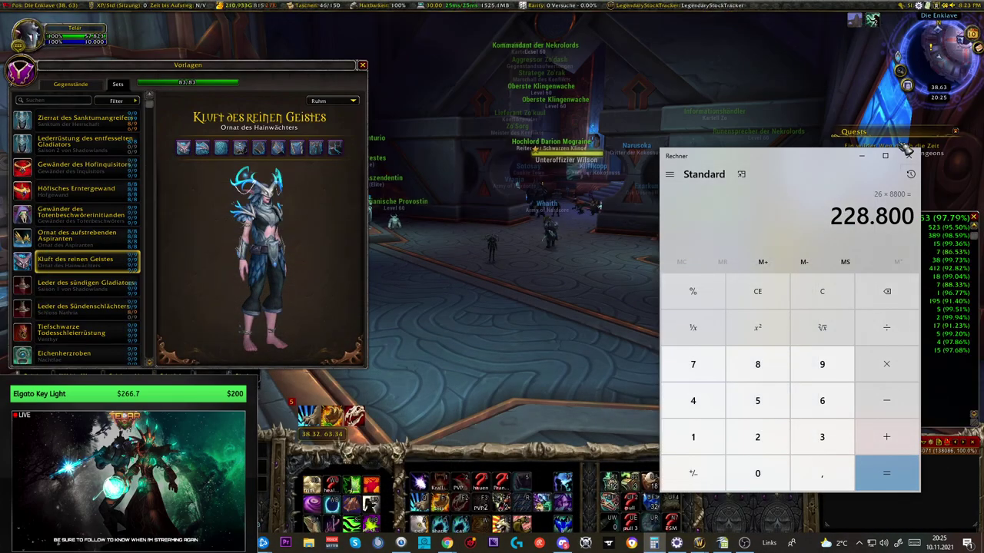
pyautogui.click(861, 156)
pyautogui.press('b')
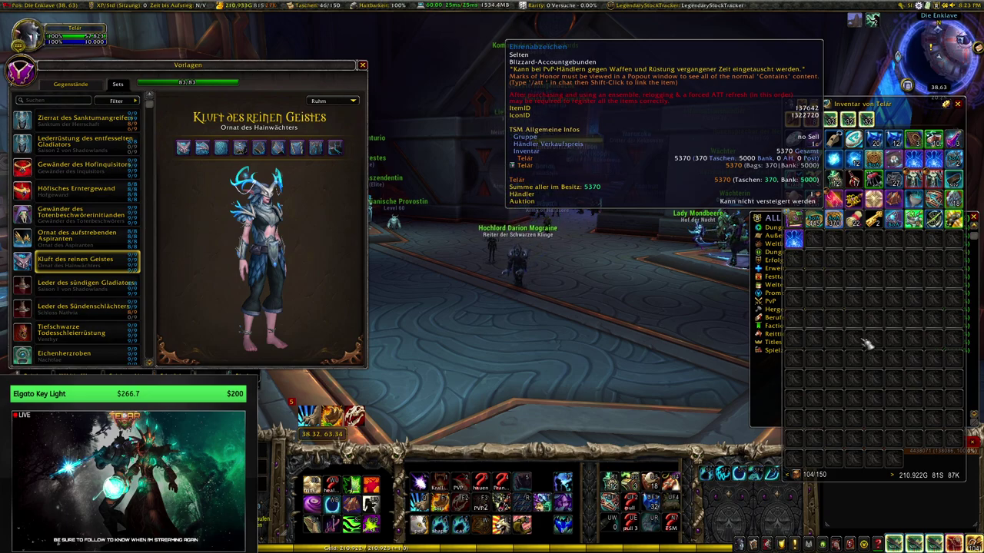
pyautogui.rightClick(806, 479)
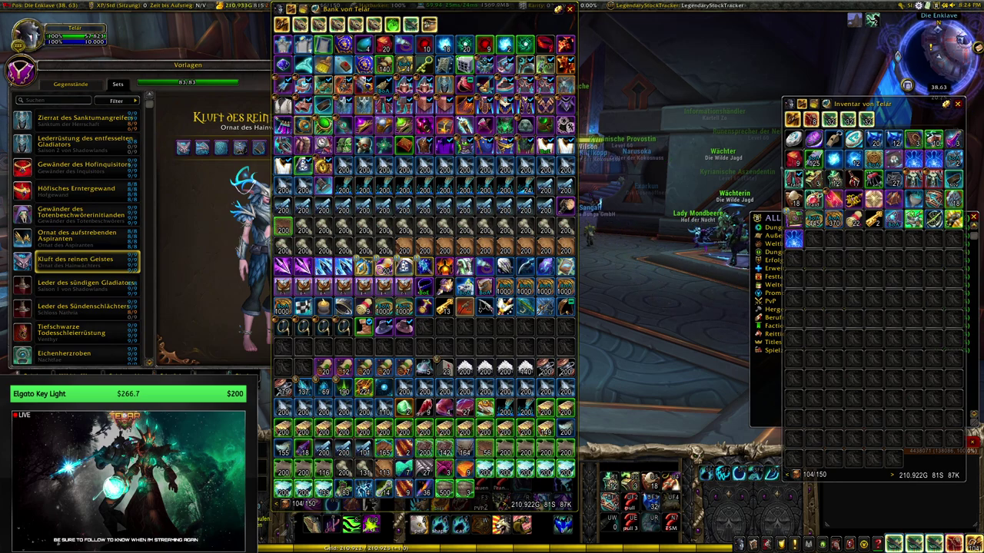
pyautogui.hotkey('alt', 'Tab')
pyautogui.hotkey('alt', 'Tab')
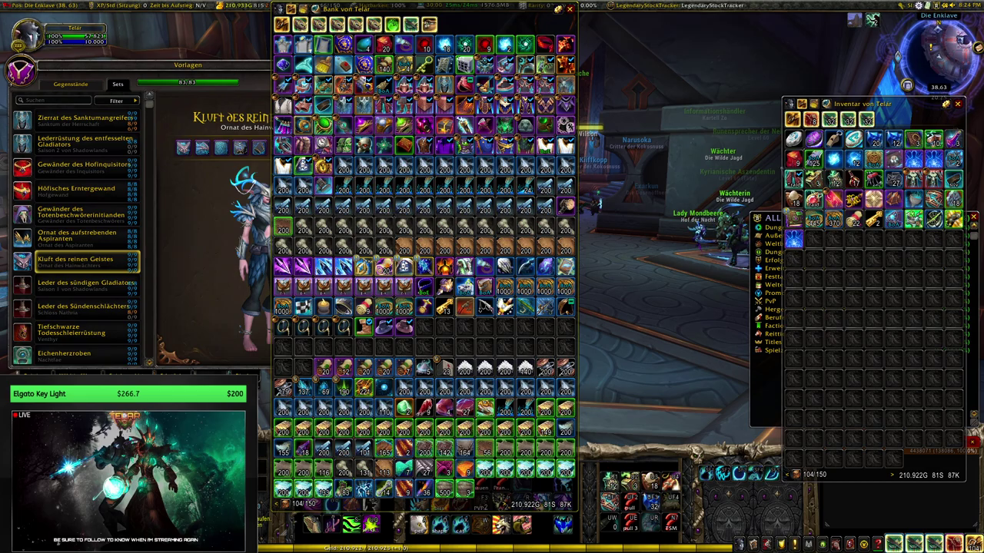
# Switch back to the Calc spreadsheet and undo the accidental edit of the Abzeichen count.
pyautogui.hotkey('alt', 'Tab')
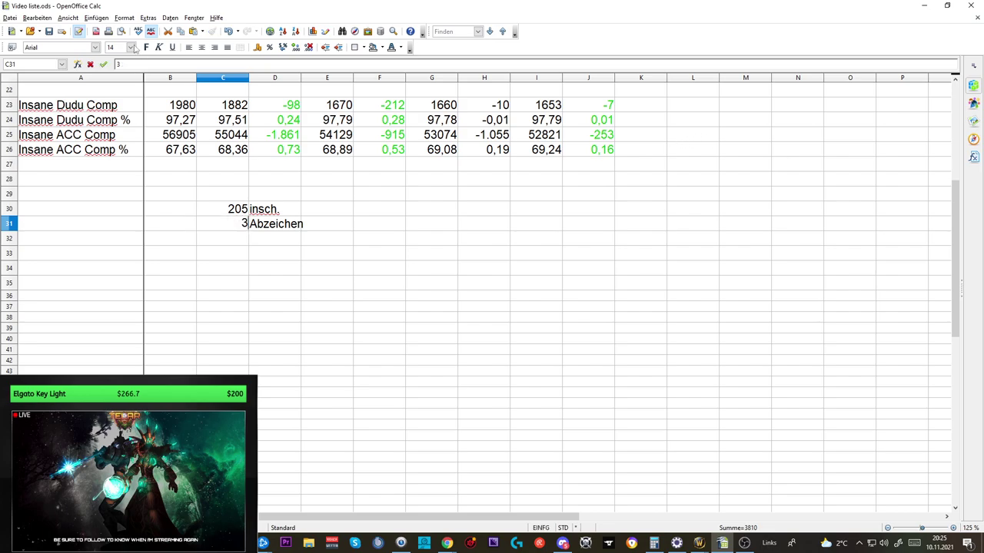
pyautogui.press('Escape')
pyautogui.press('Right')
pyautogui.press('Right')
pyautogui.press('Right')
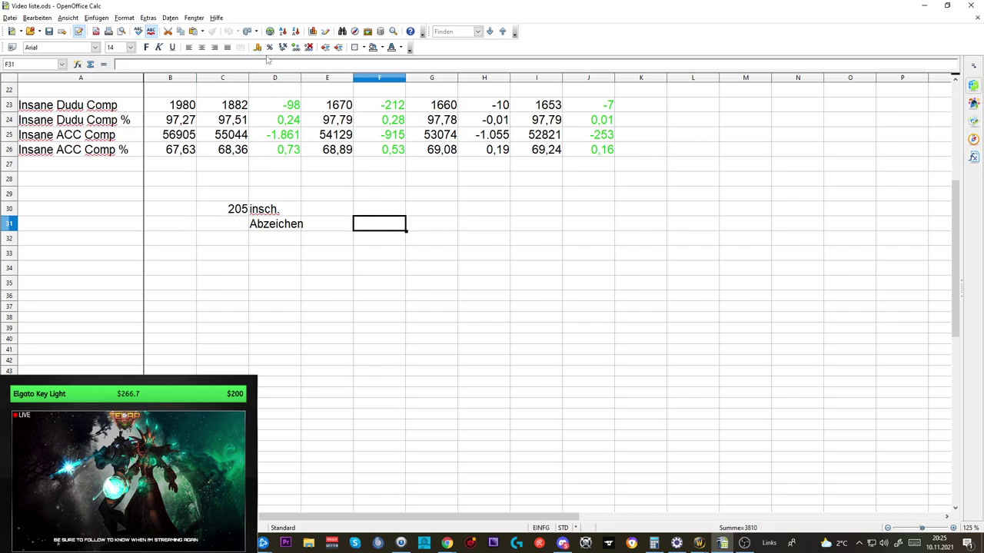
pyautogui.click(228, 32)
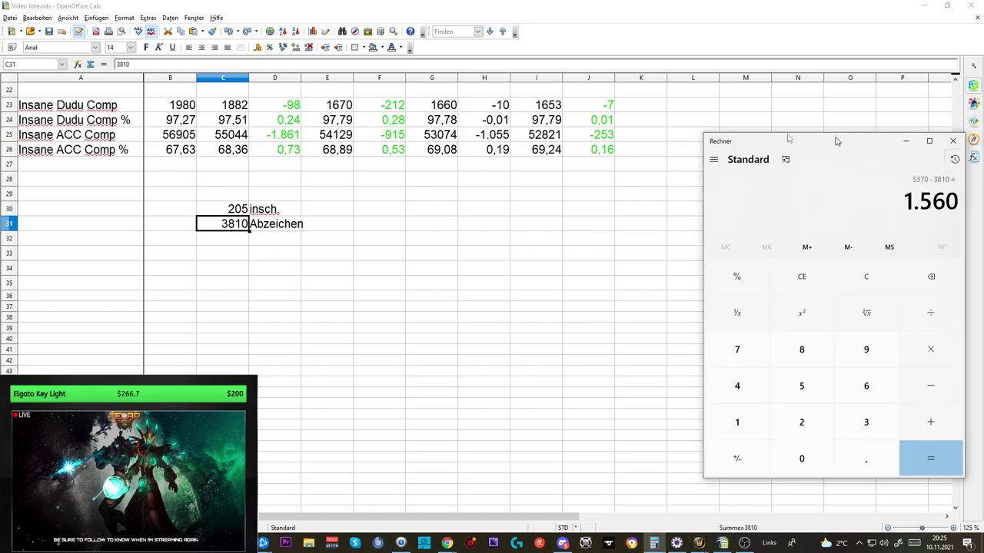
# Calculate 5370 − 3810 in the calculator for the Abzeichen gain, and return to World of Warcraft.
pyautogui.moveTo(931, 142); pyautogui.dragTo(369, 124)
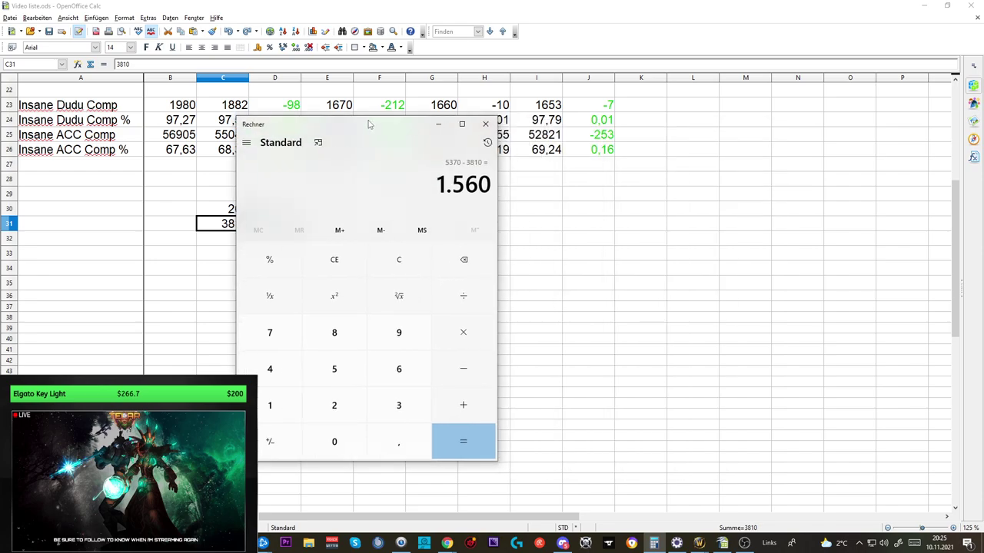
pyautogui.click(438, 126)
pyautogui.click(925, 5)
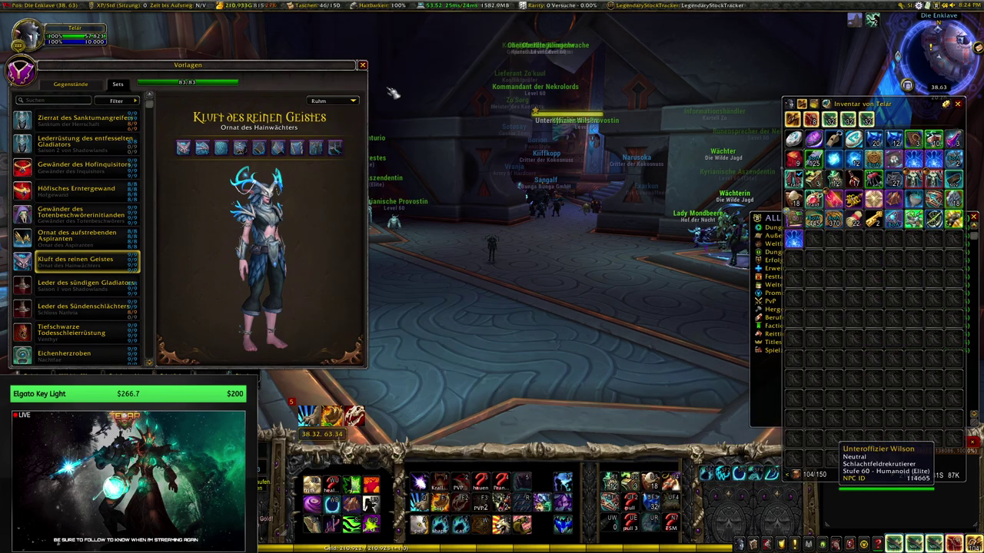
# Close the Vorlagen window, walk from Die Enklave to Ring der Schicksale, check the Ehrenabzeichen details, and close the inventory.
pyautogui.press('Escape')
pyautogui.press('d')
pyautogui.press('a')
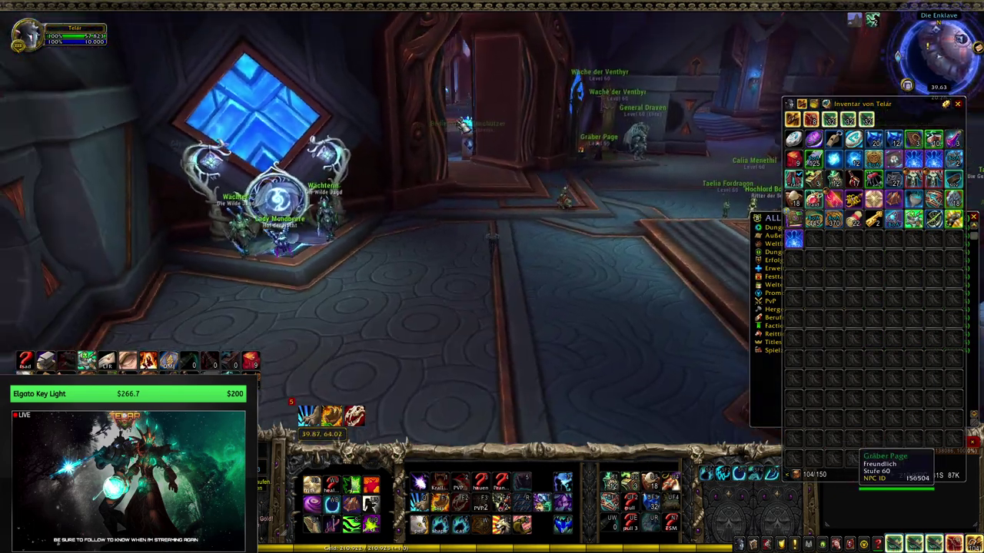
pyautogui.moveTo(824, 225)
pyautogui.press('w')
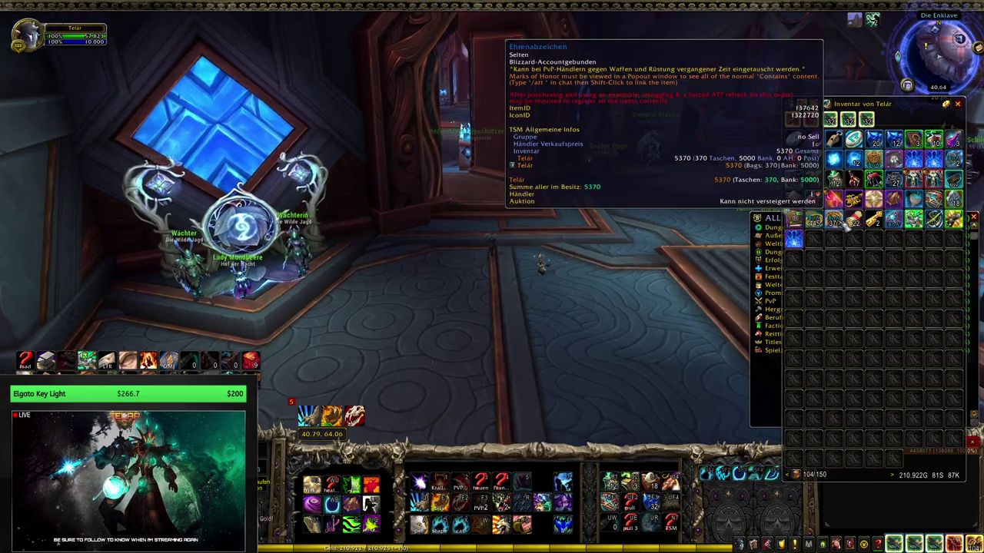
pyautogui.press('w')
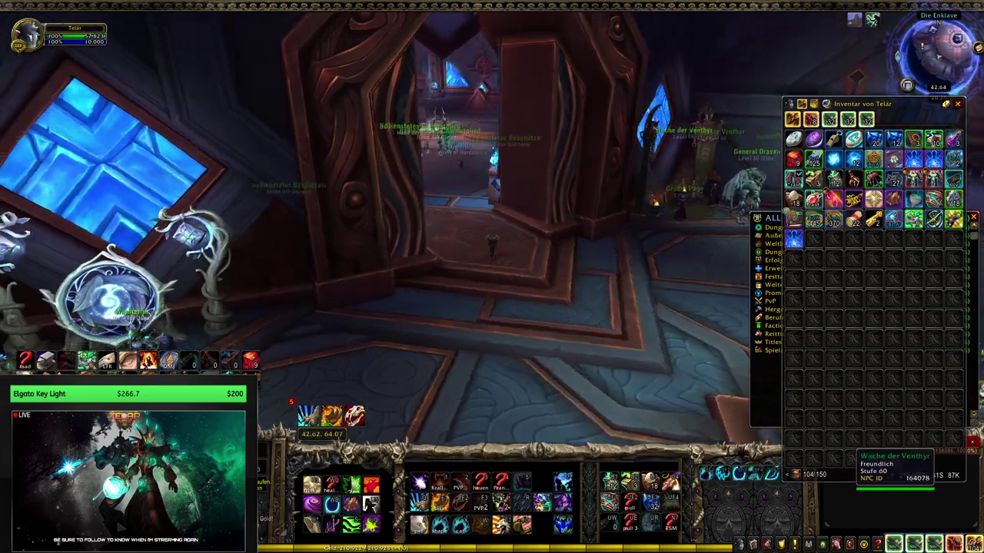
pyautogui.press('w')
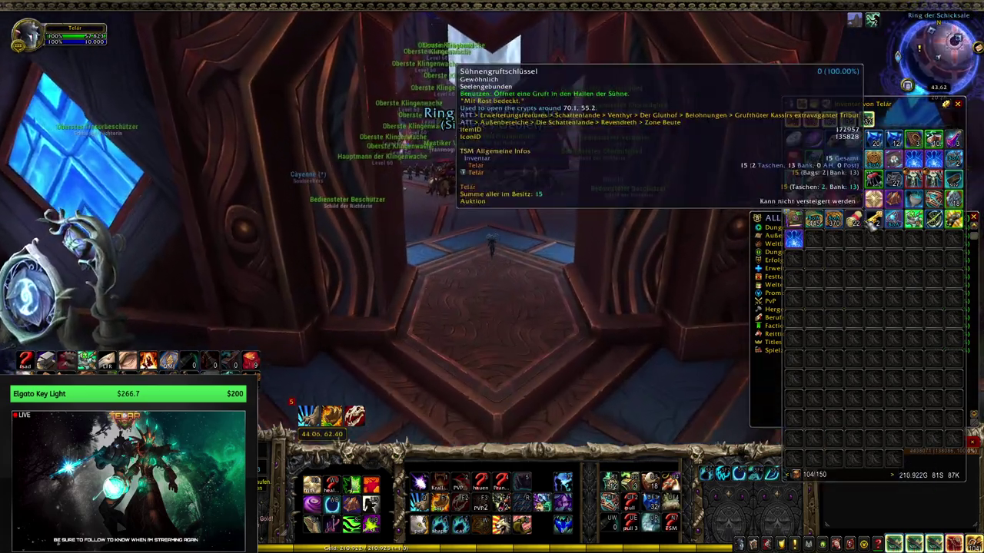
pyautogui.press('w')
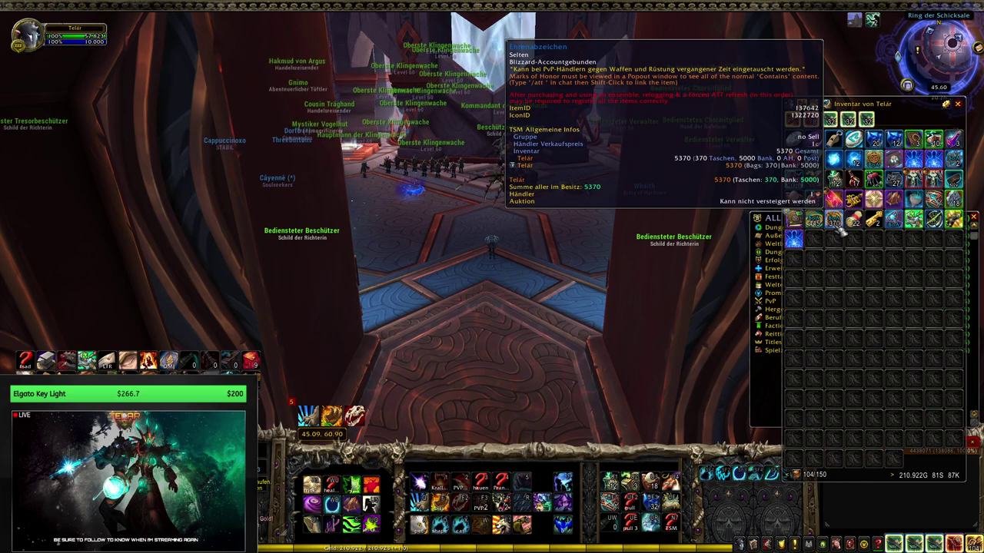
pyautogui.click(957, 103)
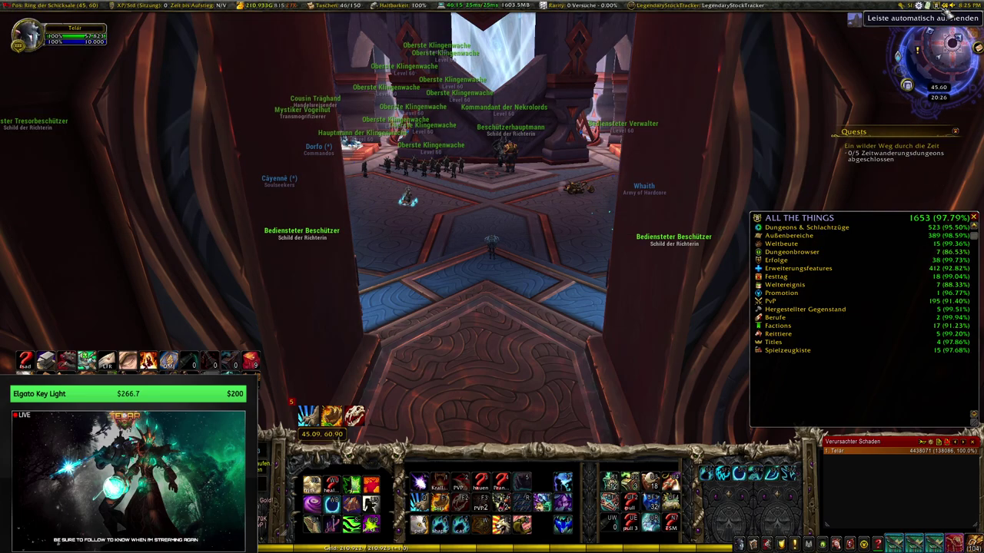
# Enable Account Mode in the AllTheThings settings, expand the PvP category in the list, and close the settings.
pyautogui.click(932, 17)
pyautogui.click(932, 16)
pyautogui.rightClick(932, 17)
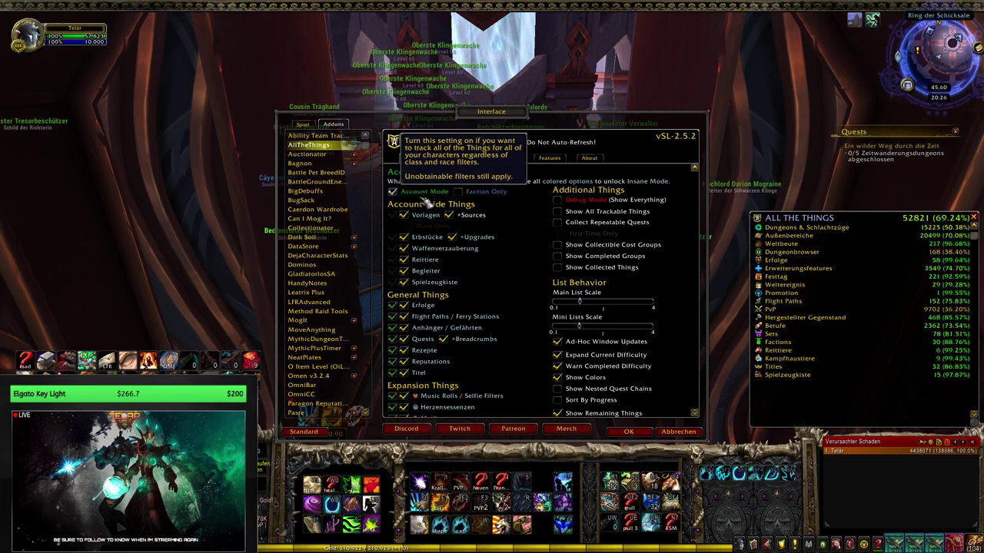
pyautogui.click(800, 310)
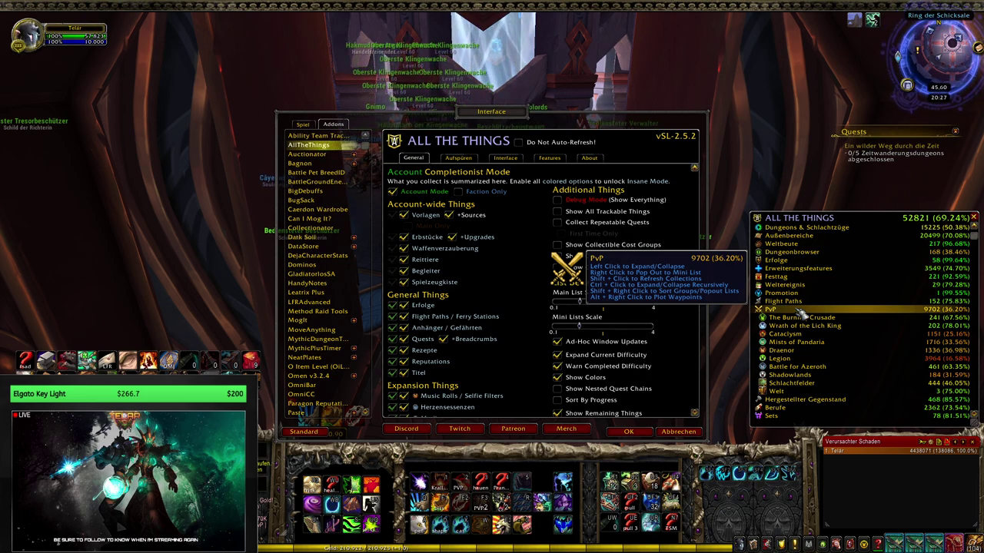
pyautogui.click(660, 422)
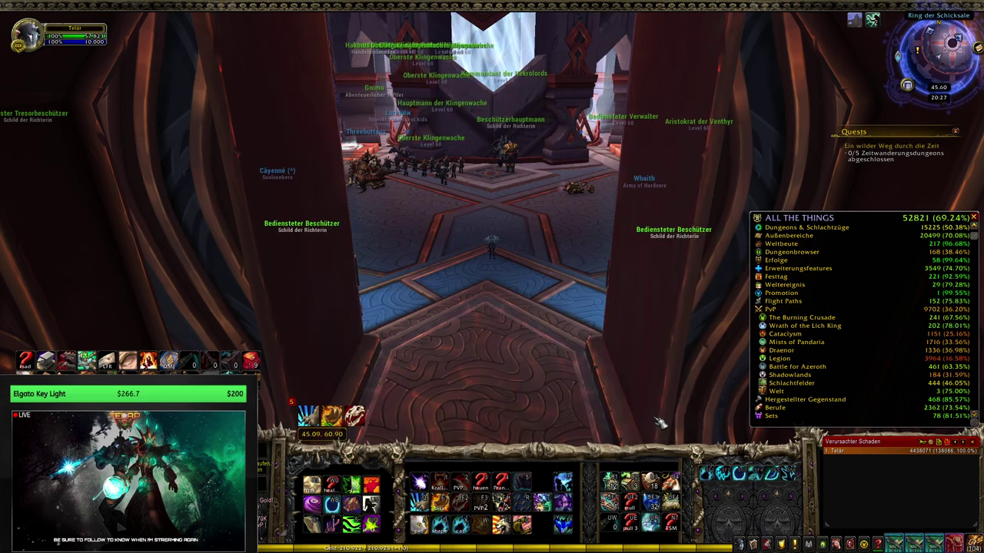
# Glance at the Data for Azeroth table in the Calc spreadsheet, and open the November calendar in World of Warcraft.
pyautogui.hotkey('alt', 'Tab')
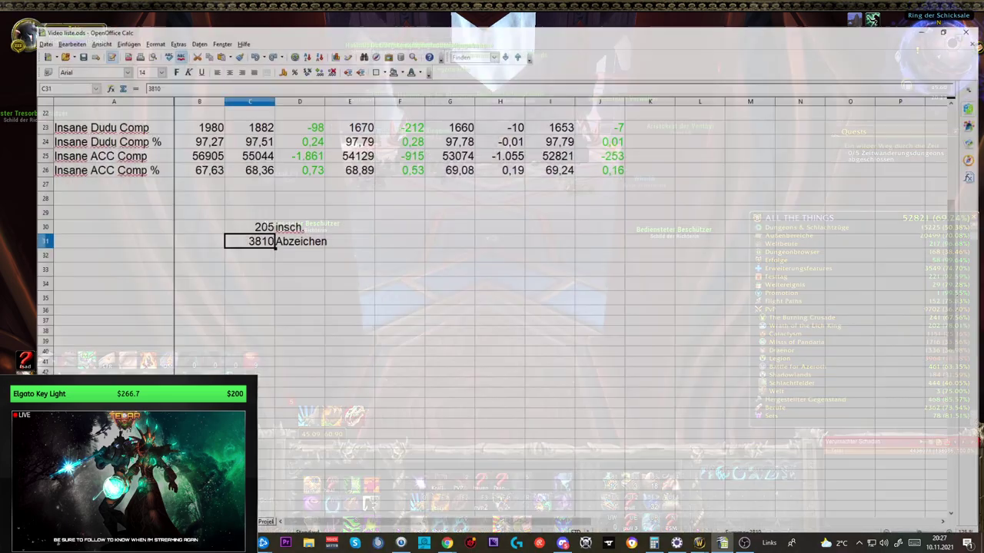
pyautogui.scroll(7, 622, 373)
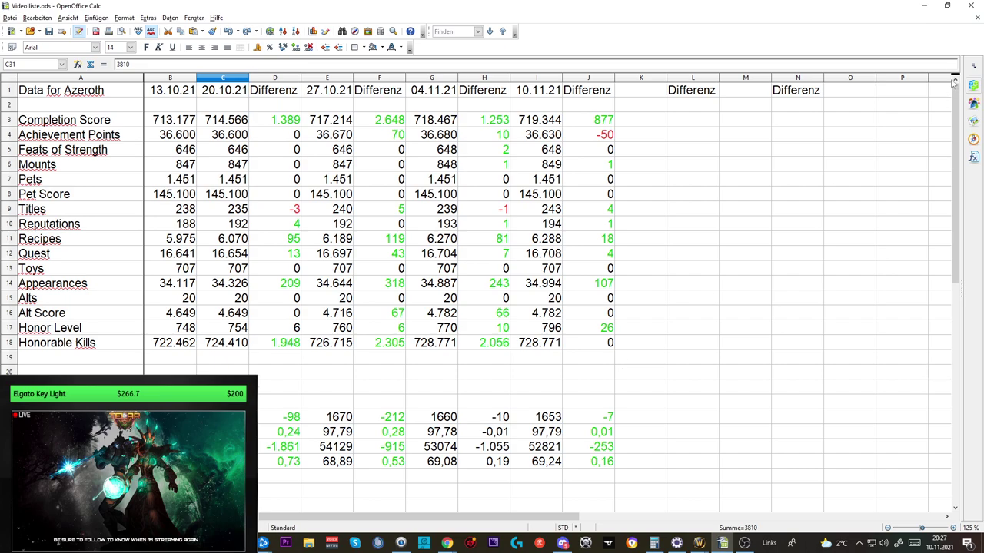
pyautogui.click(922, 5)
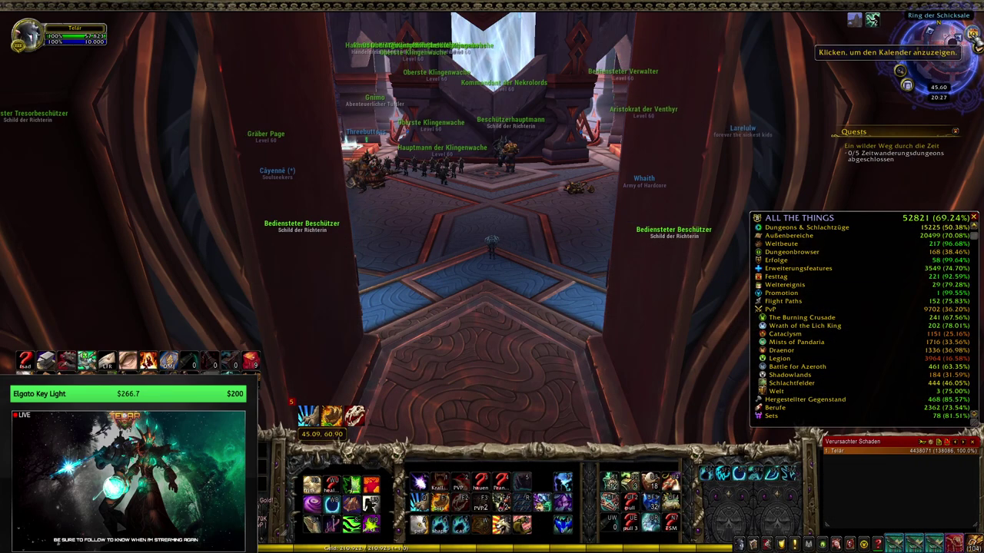
pyautogui.click(973, 42)
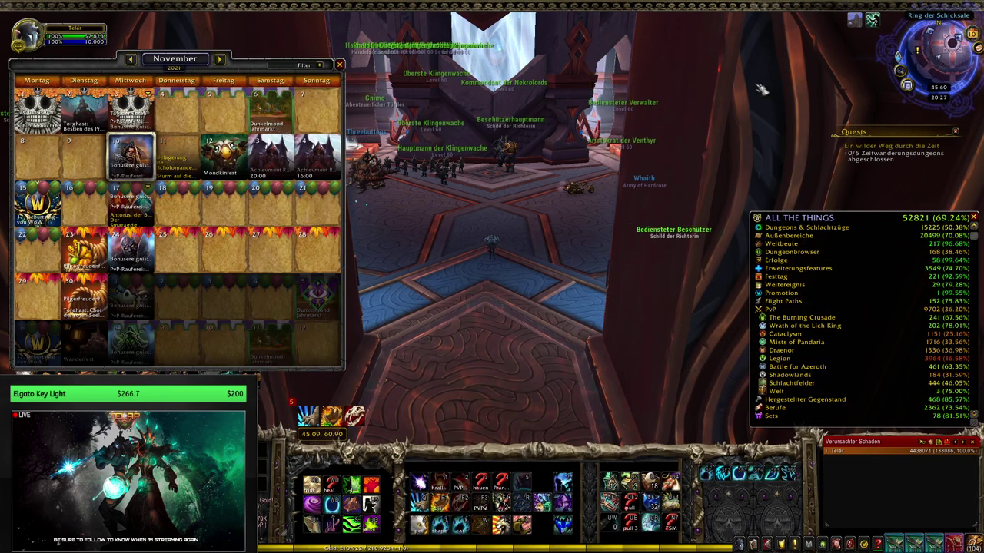